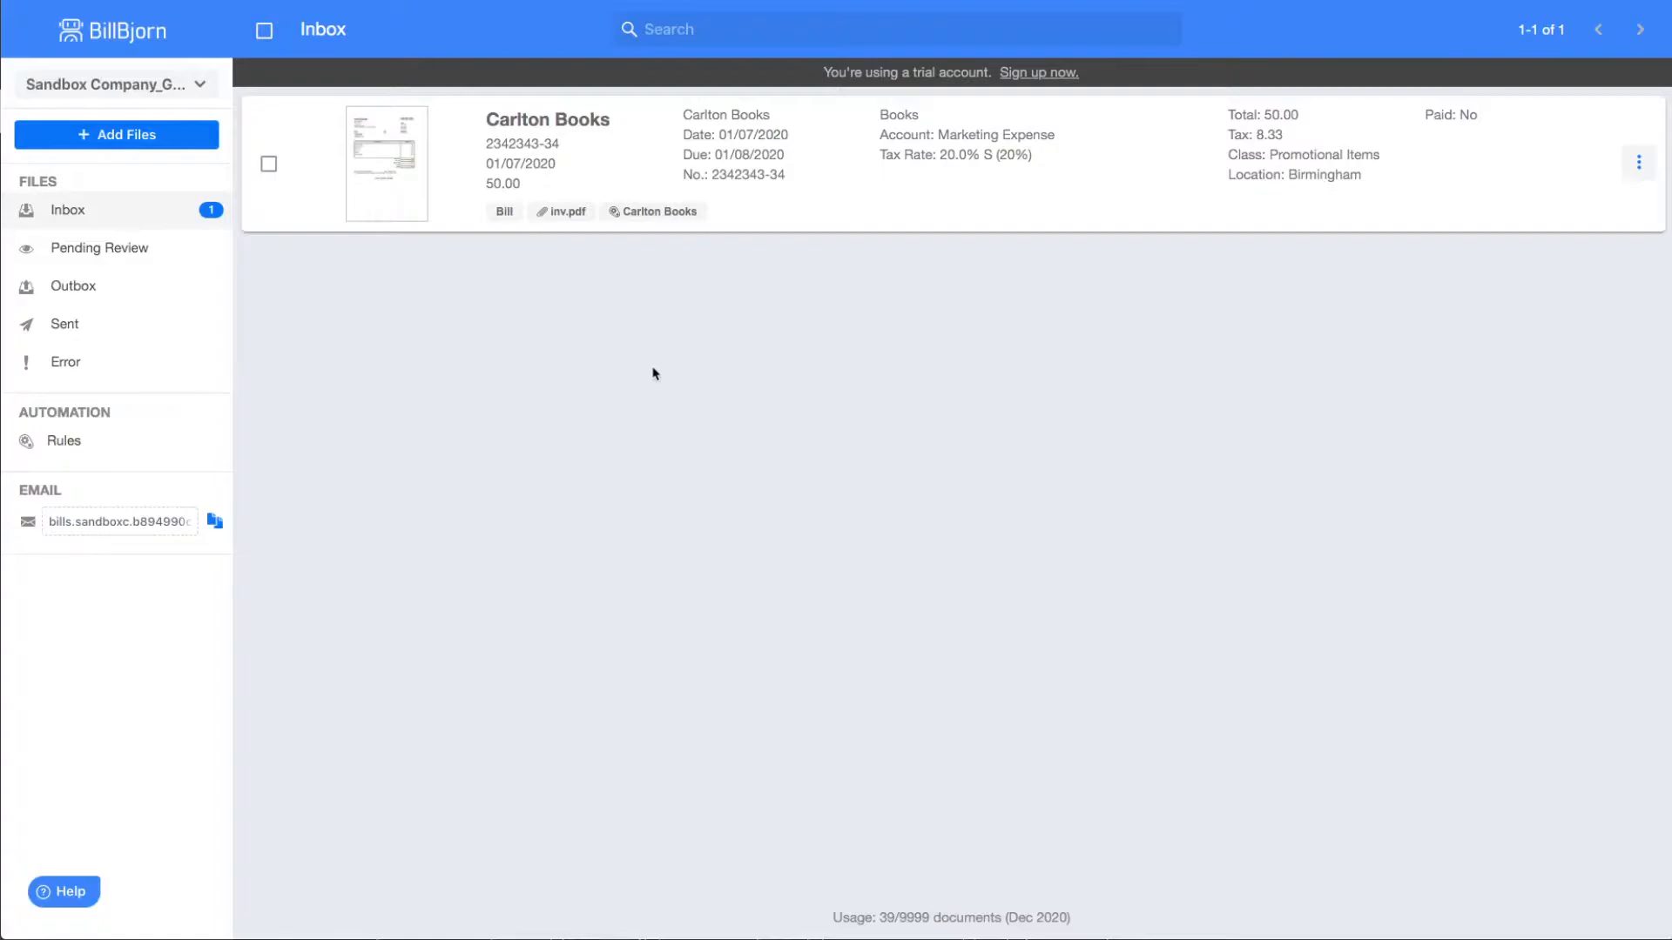
- Open the Carlton Books automation rule for editing and go to its Apply rules section
left_click(68, 449)
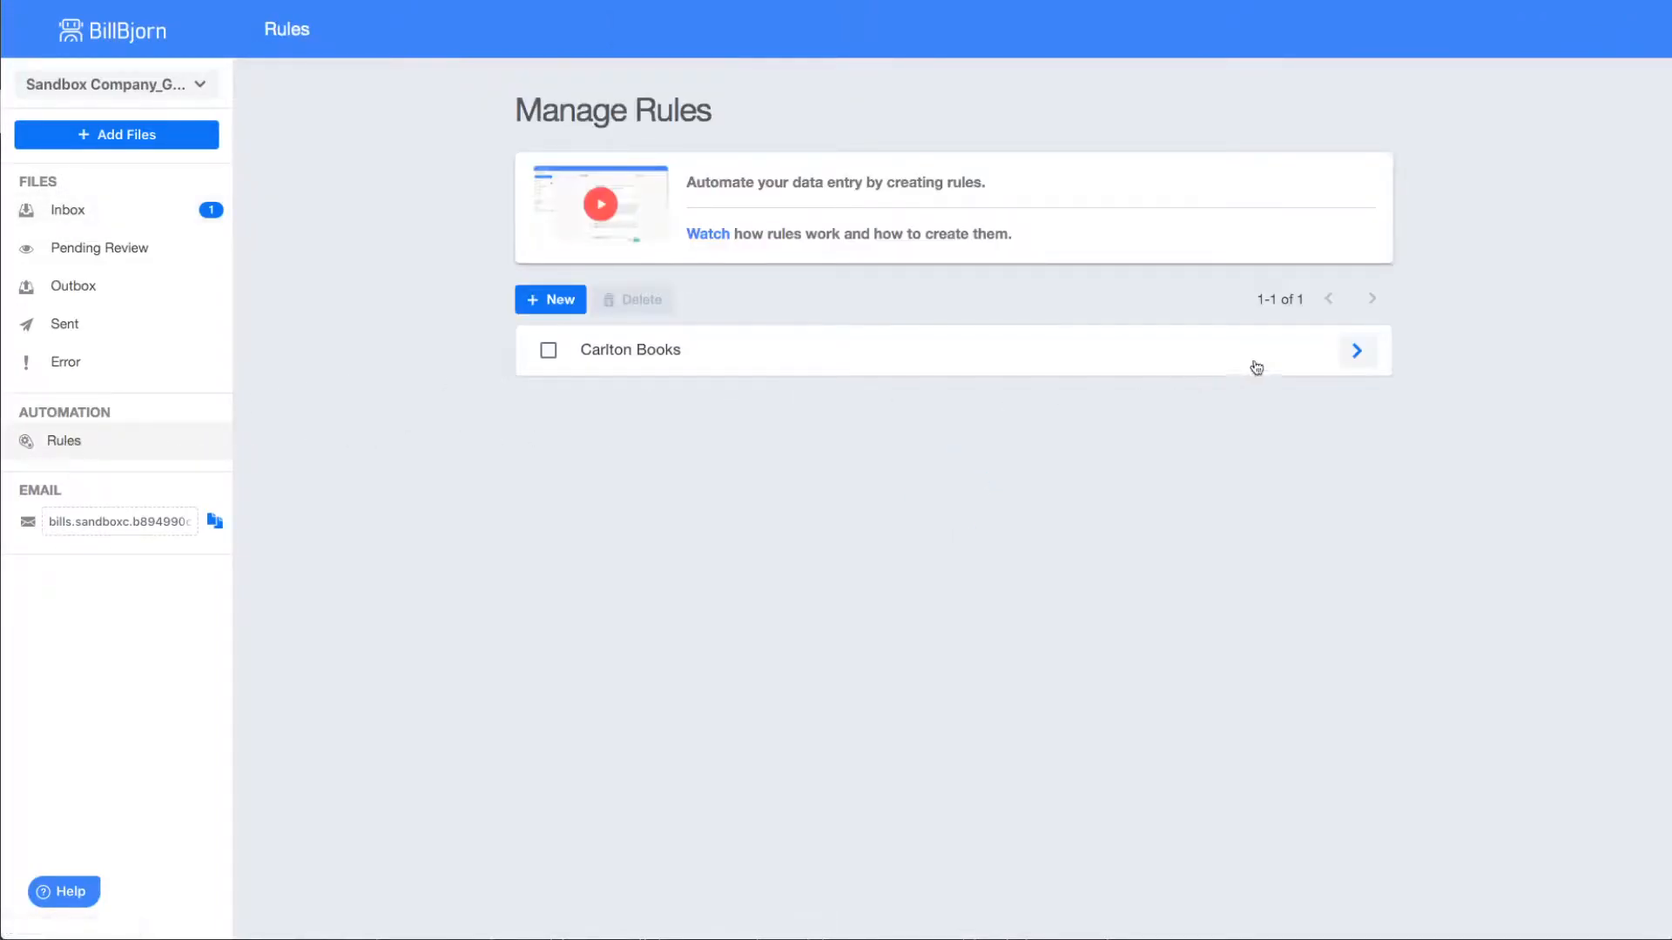
left_click(1355, 351)
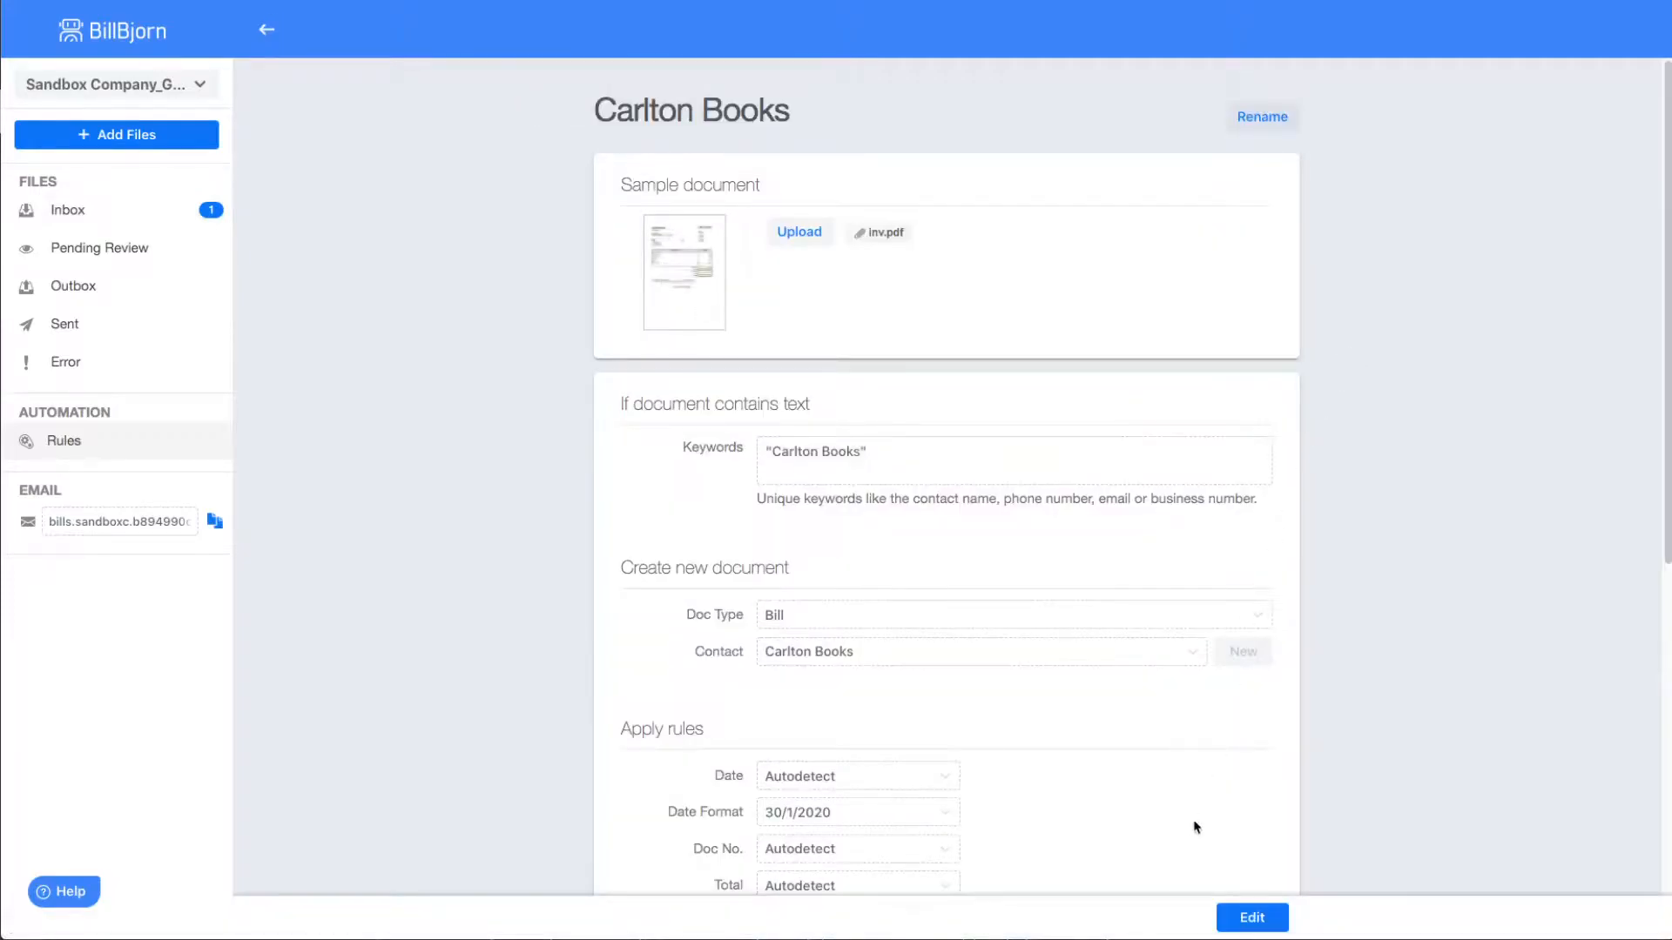
left_click(1252, 918)
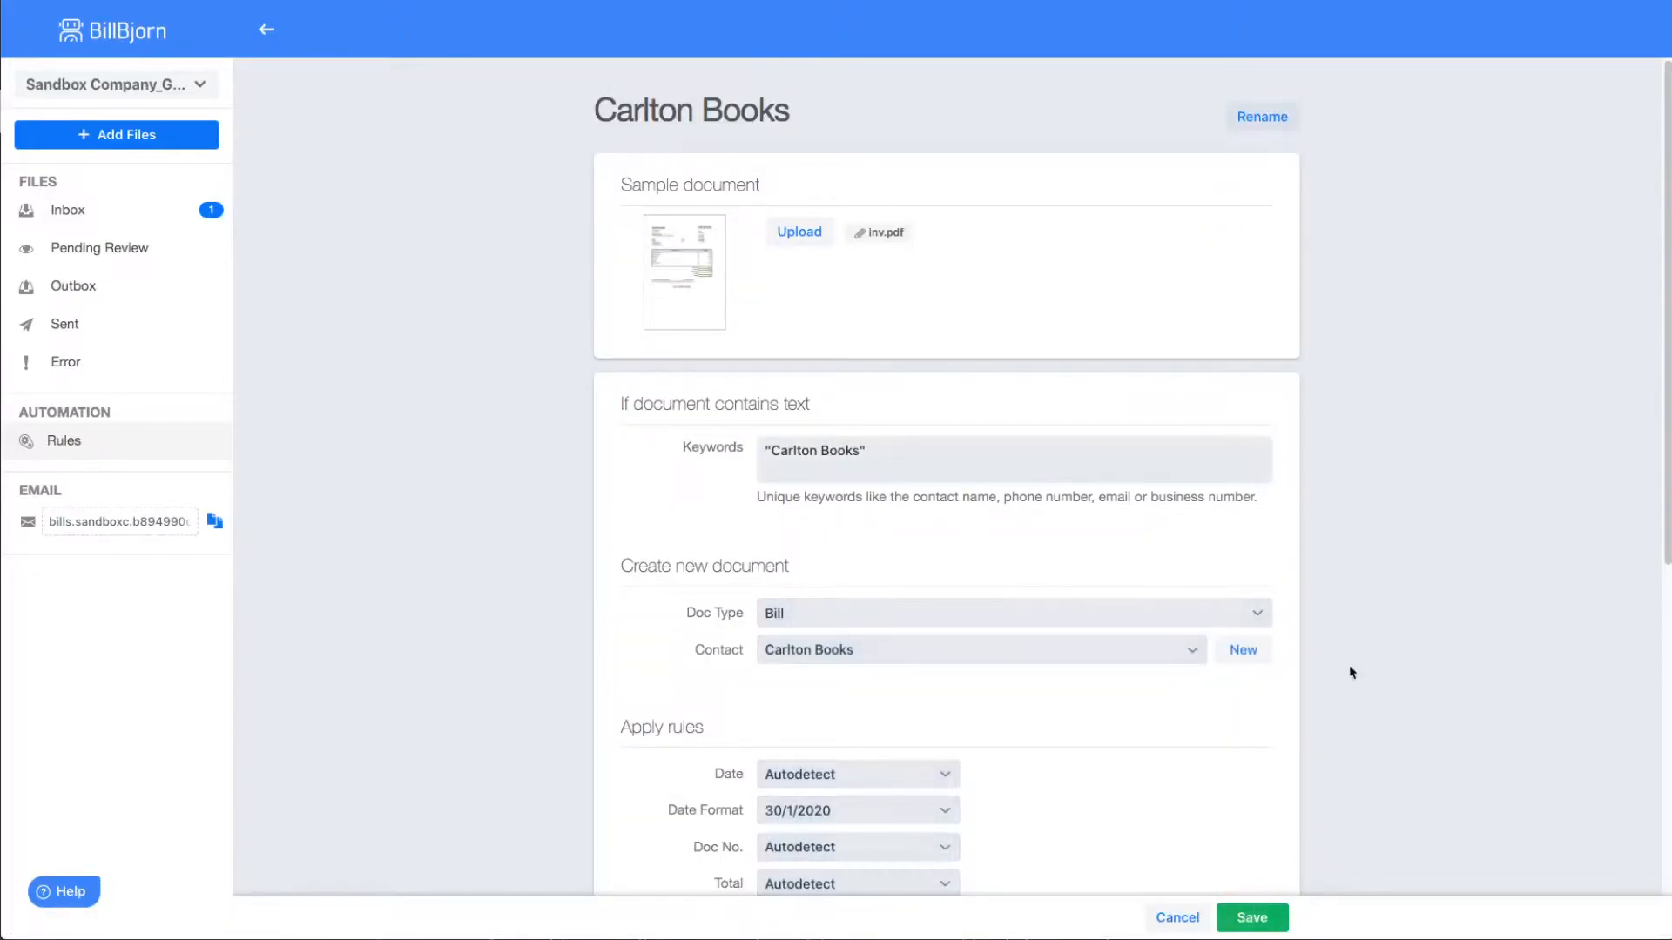
scroll(1350, 671, "down", 3)
scroll(1347, 672, "down", 1)
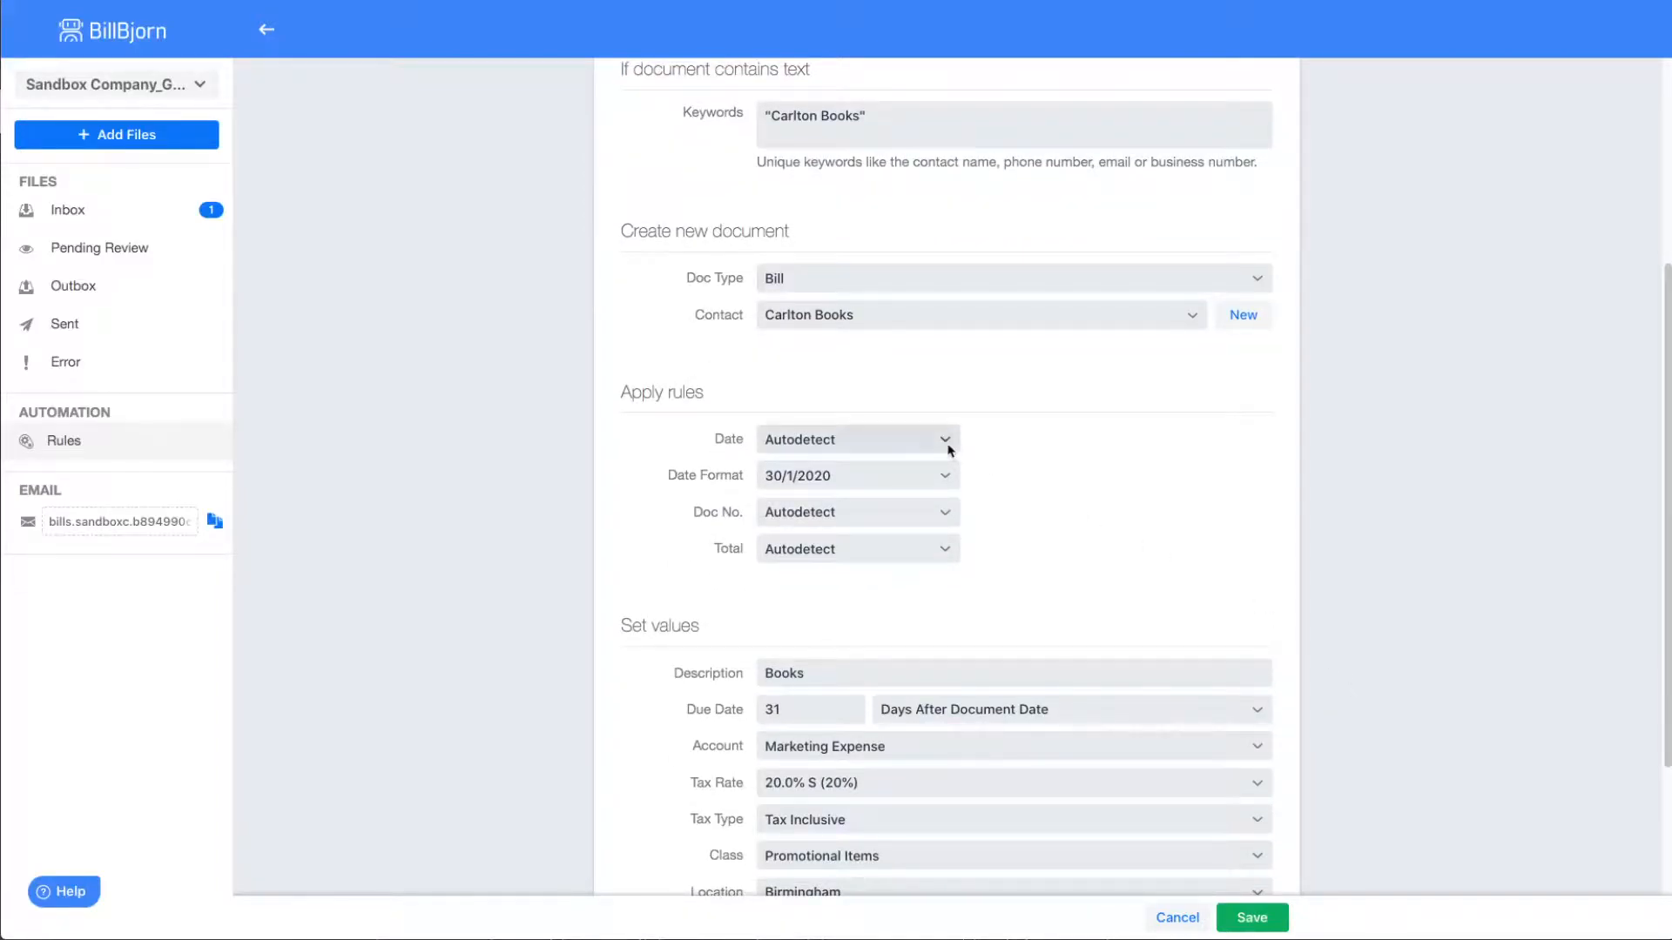
- Set the Date to Fixed Location, framing the first page's DATE at about x 66–76, y 13–17, with date format 30/1/2020
left_click(947, 445)
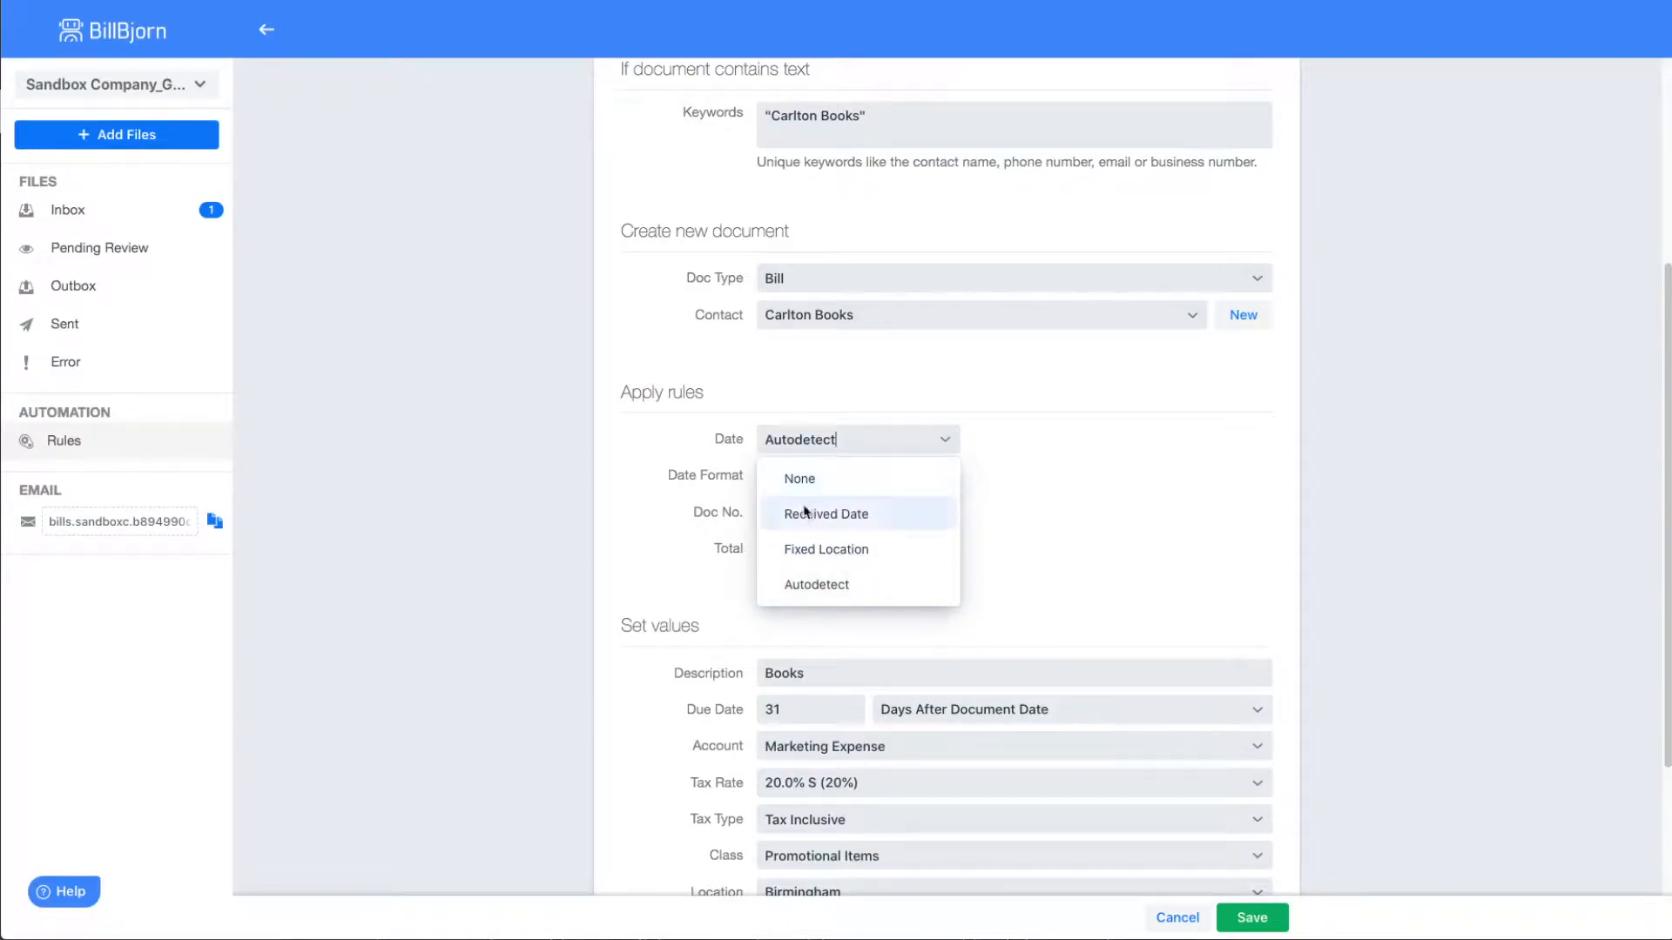
left_click(813, 553)
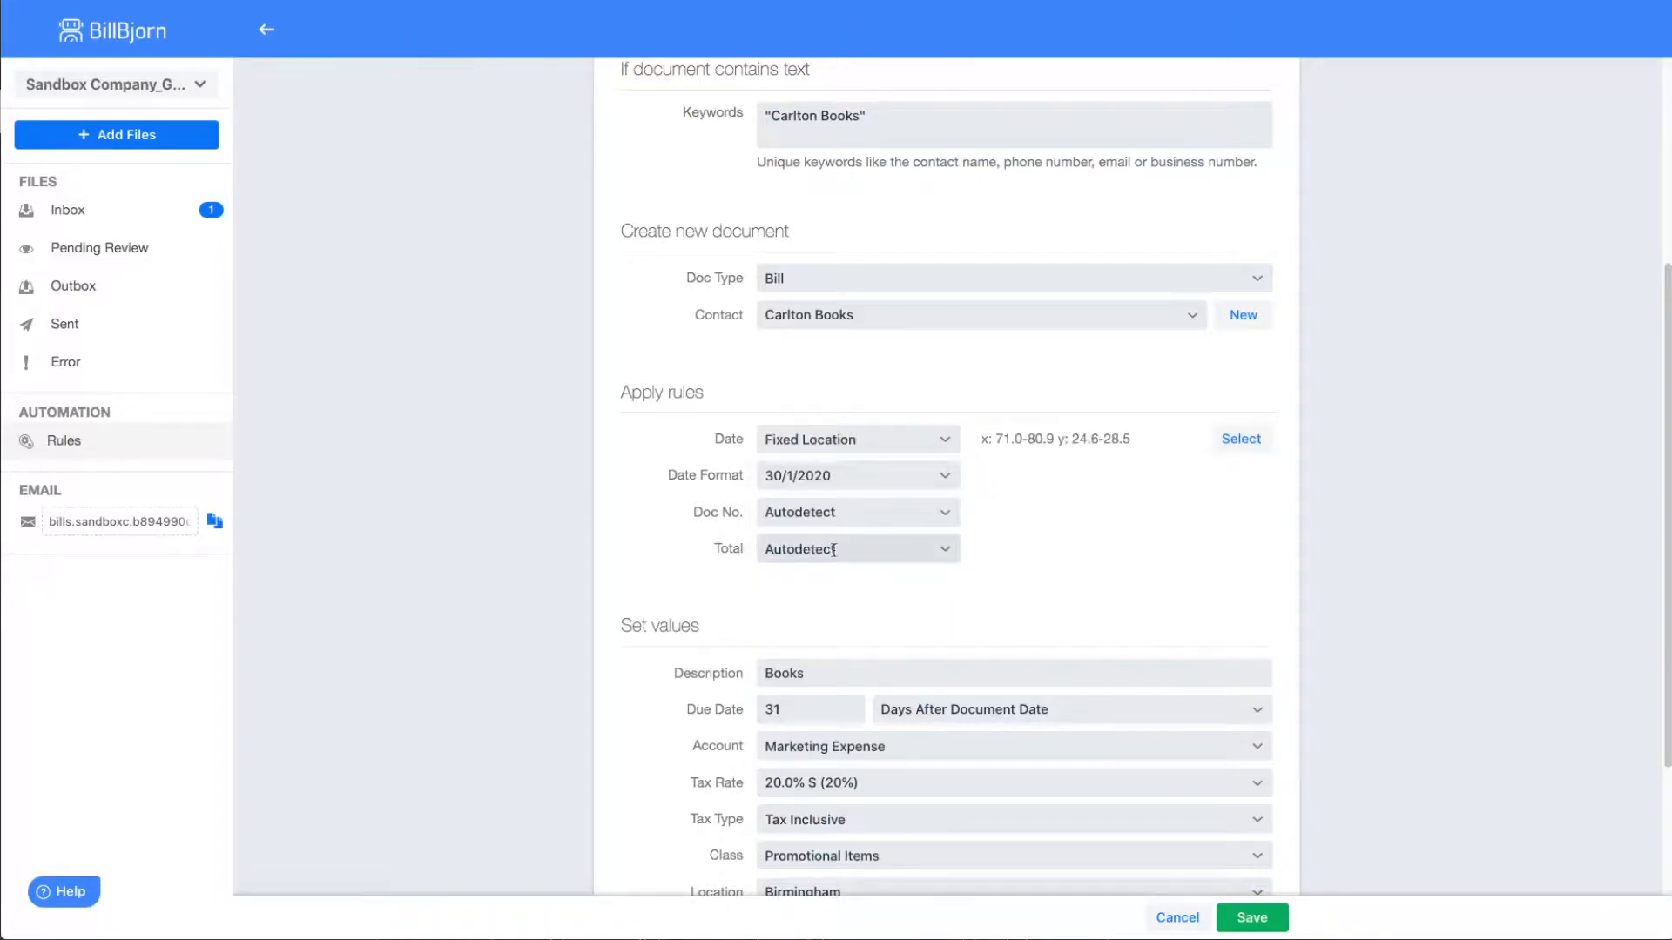
left_click(1241, 441)
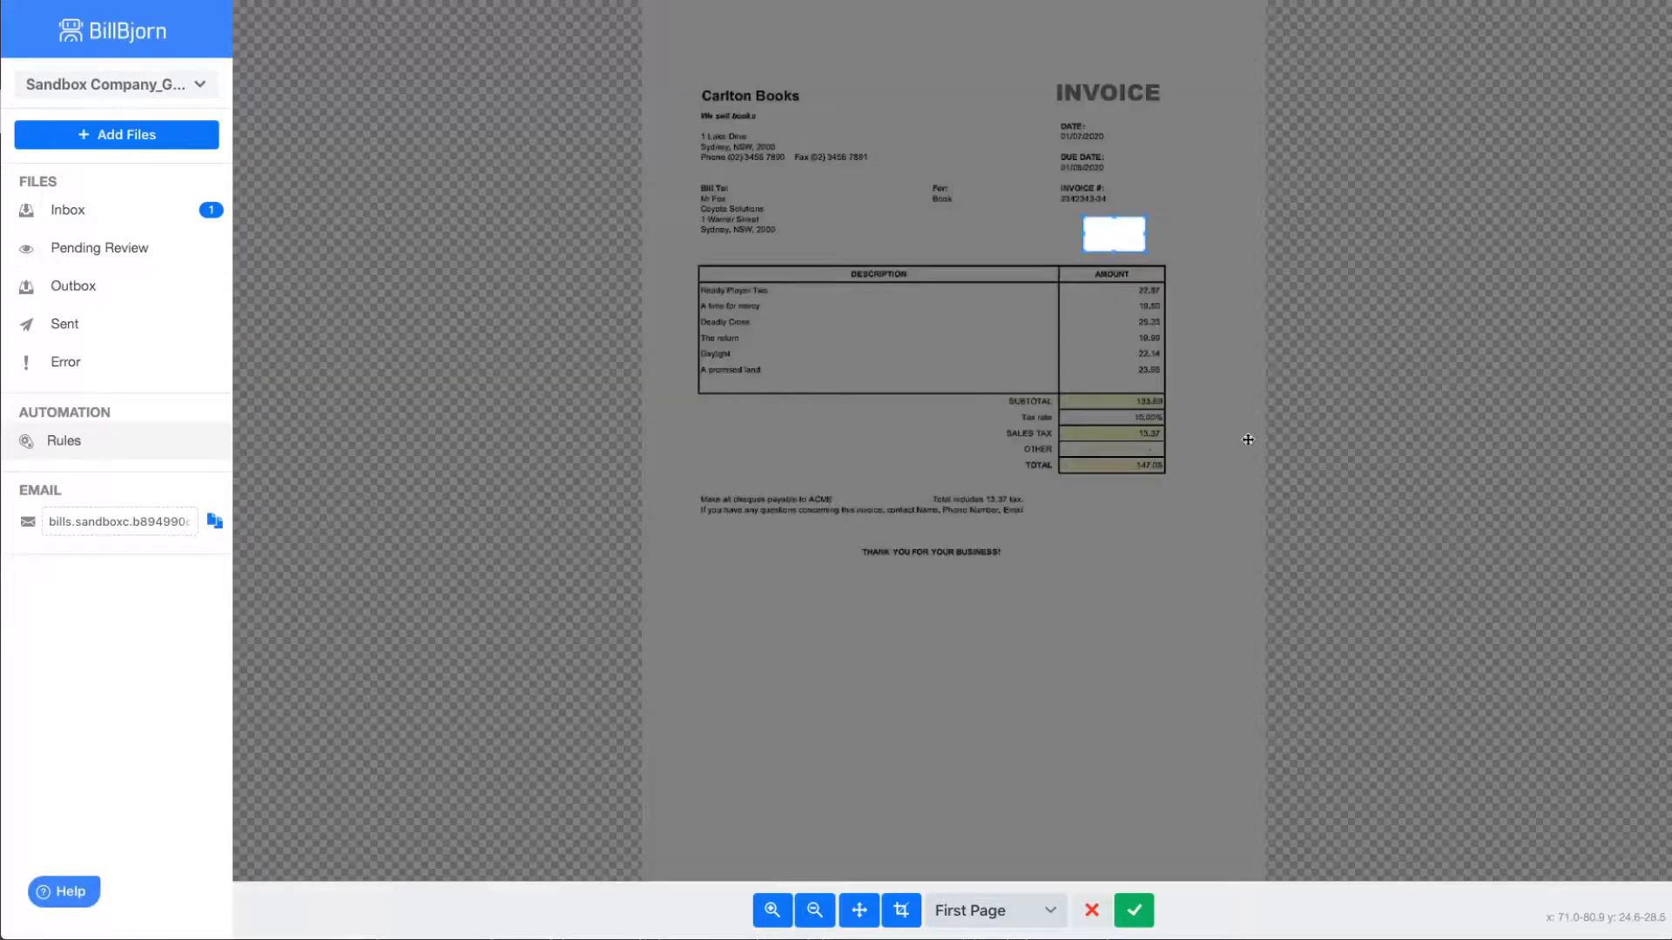
left_click_drag(1104, 224, 1075, 128)
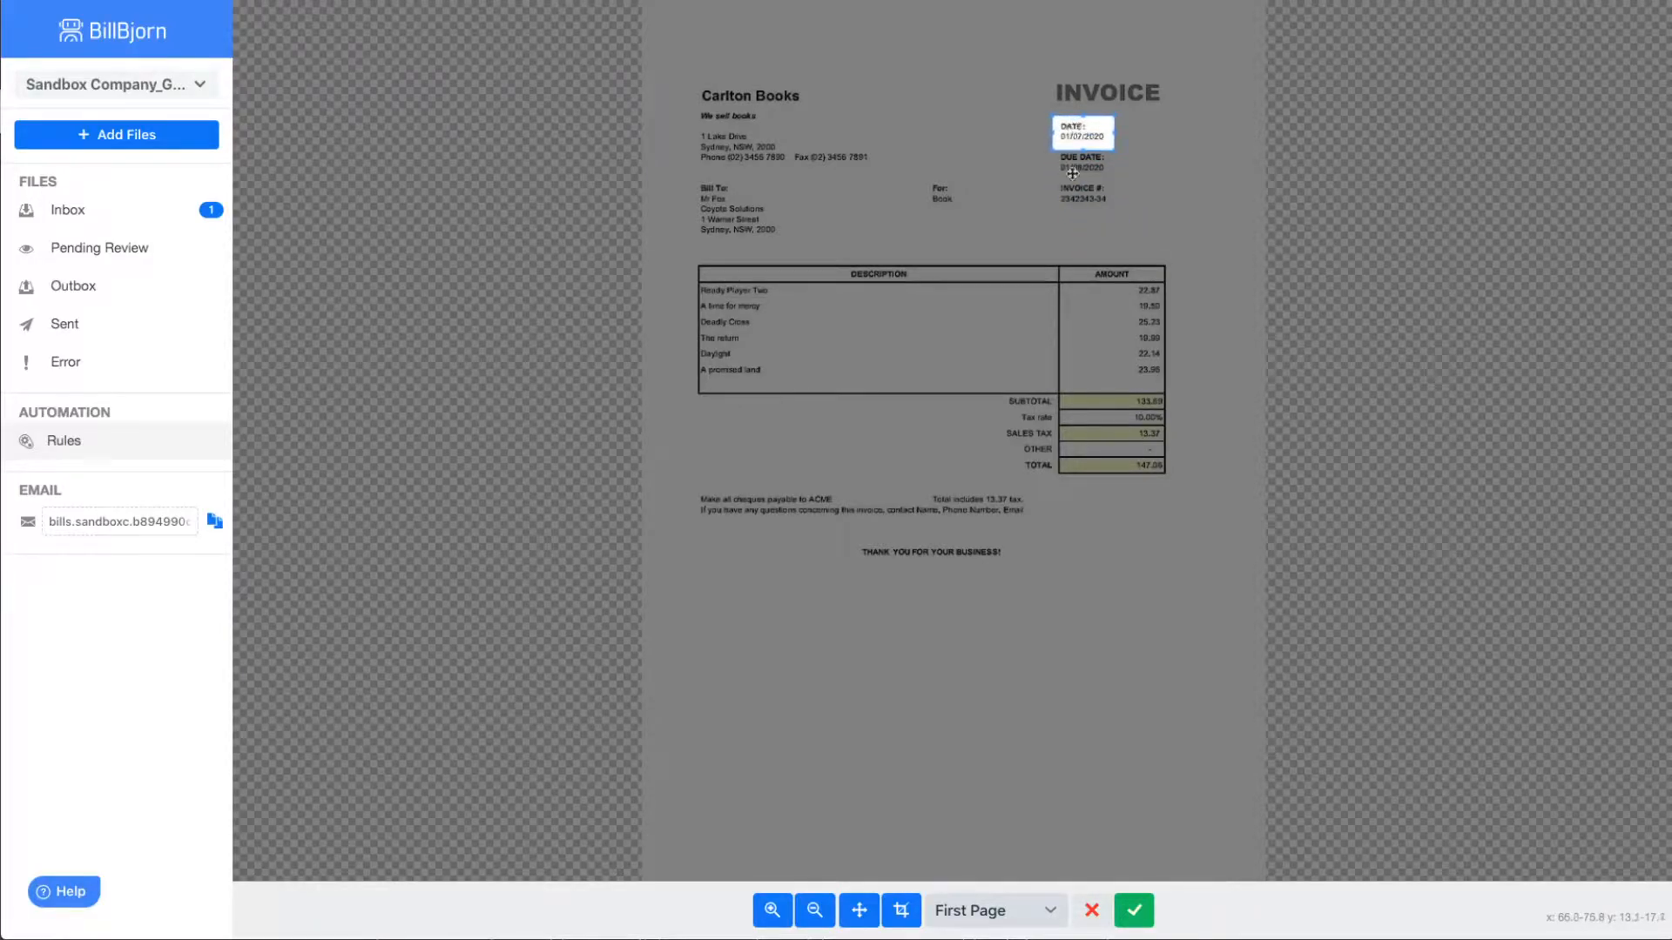
left_click(1050, 908)
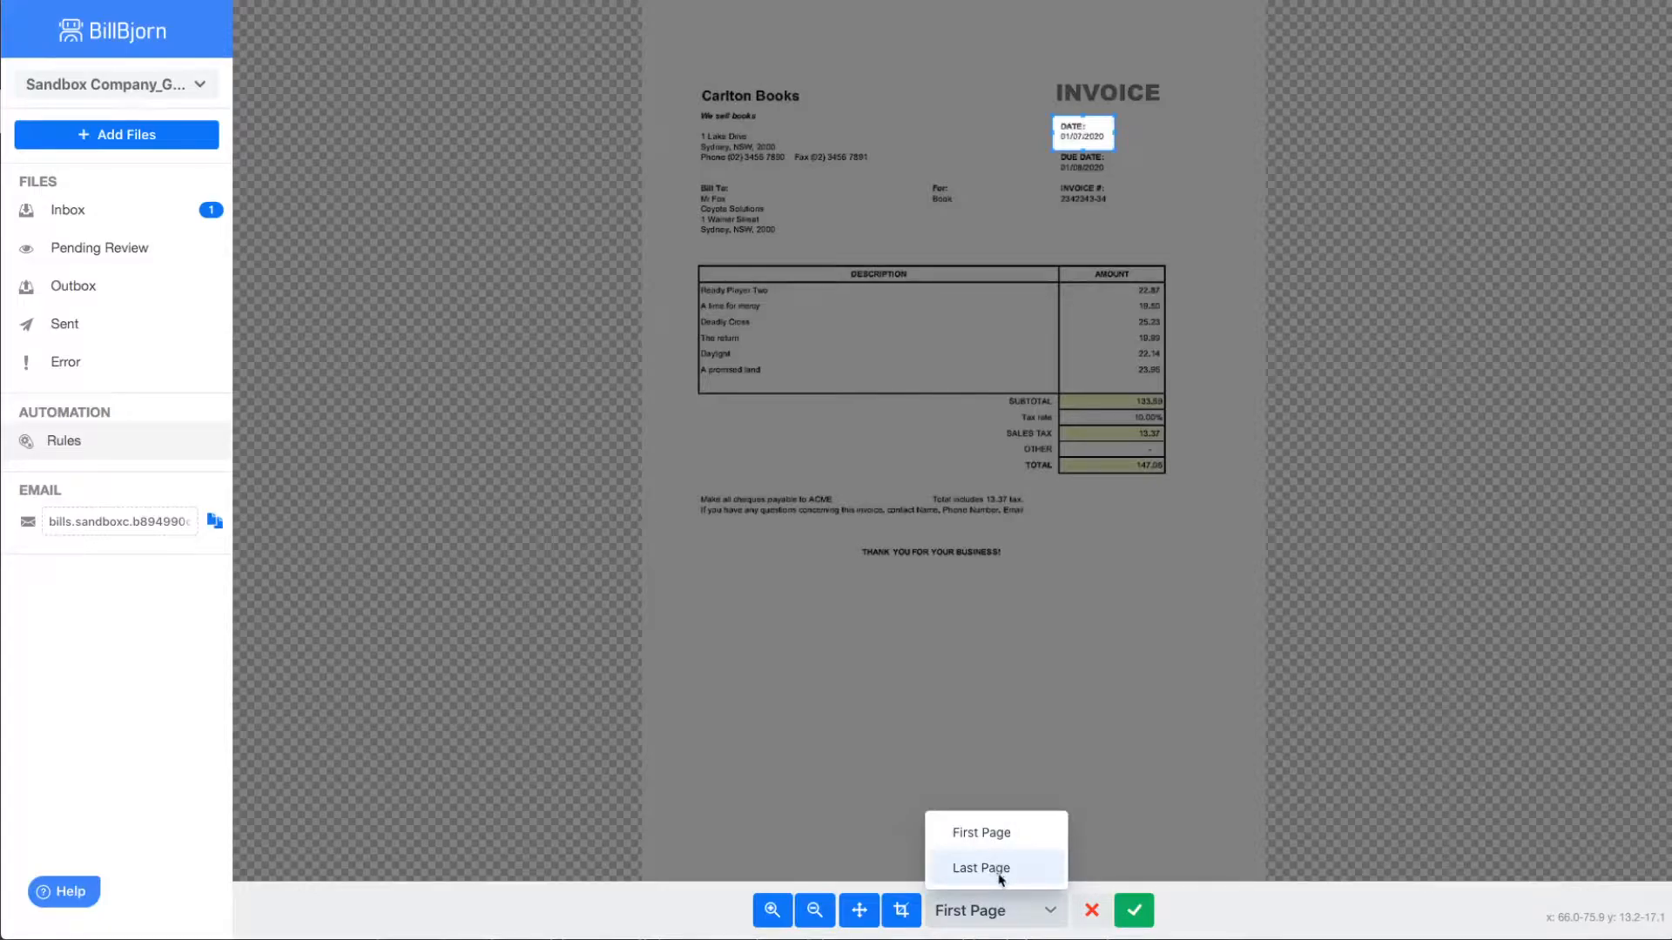
left_click(999, 850)
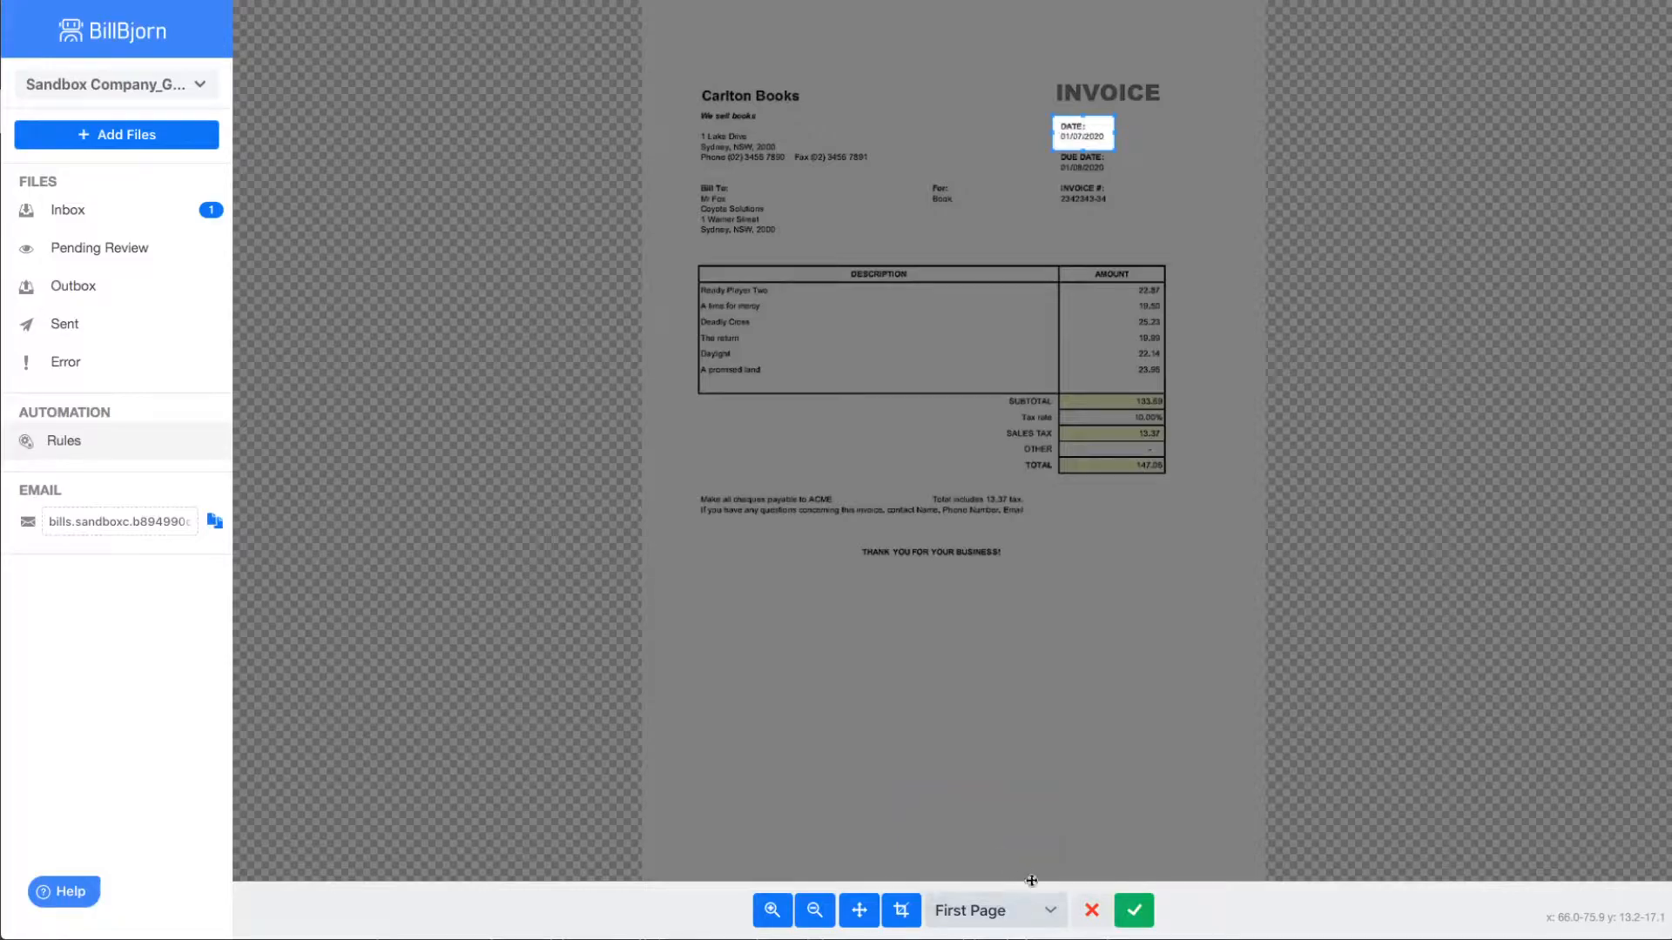
left_click(1134, 912)
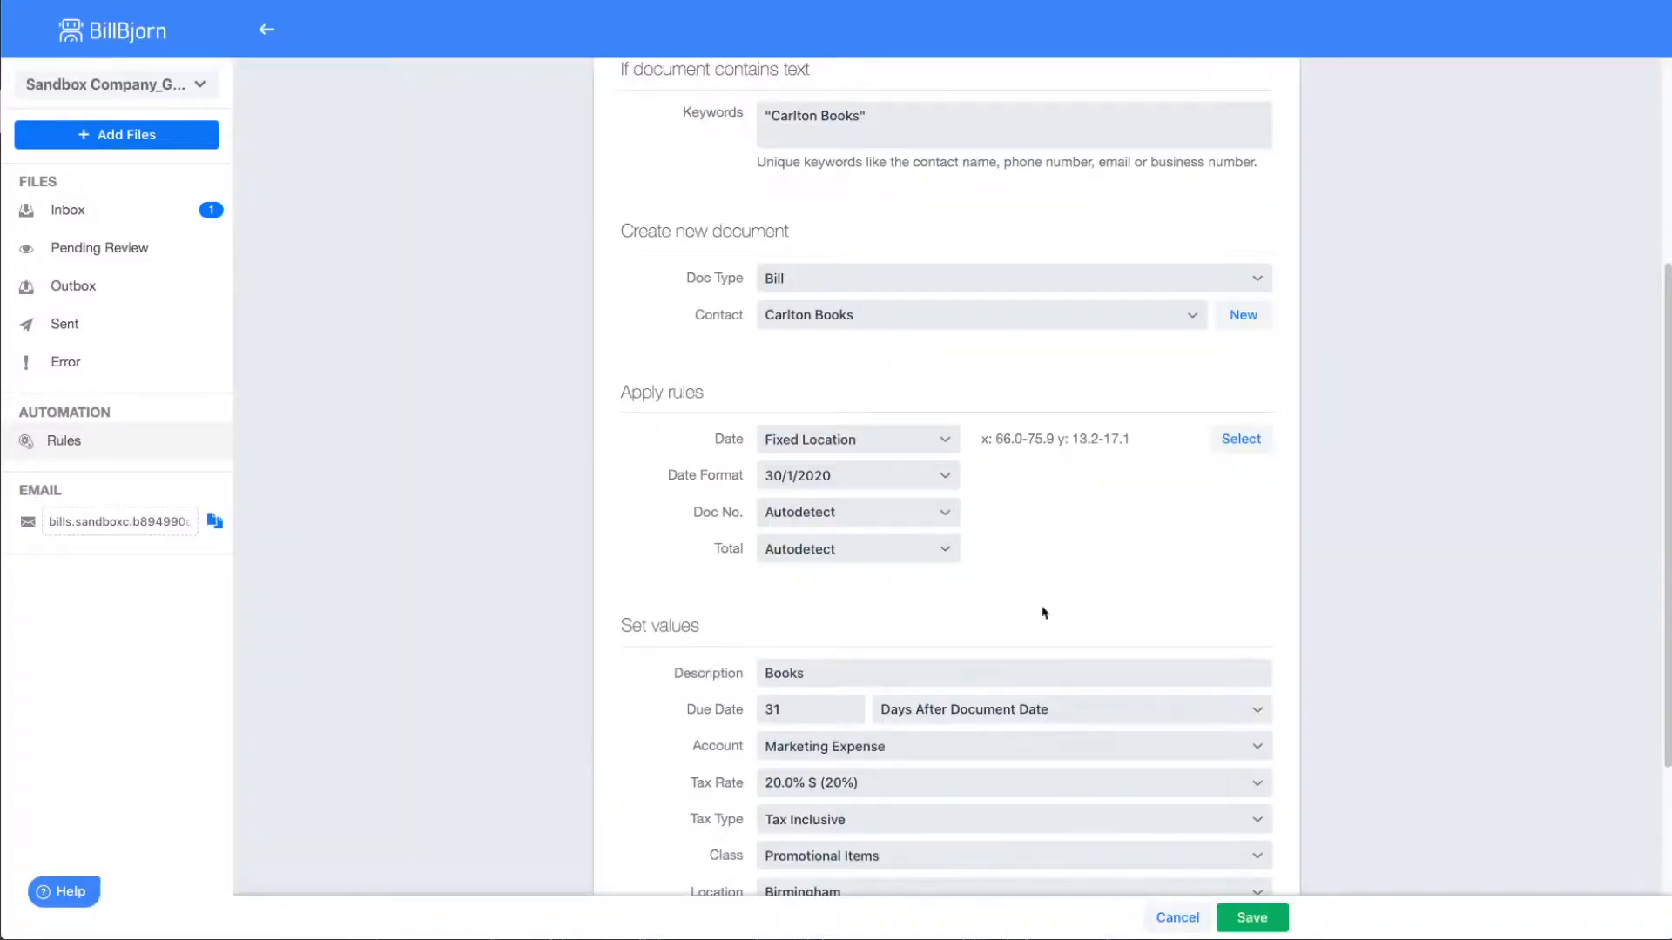
left_click(945, 477)
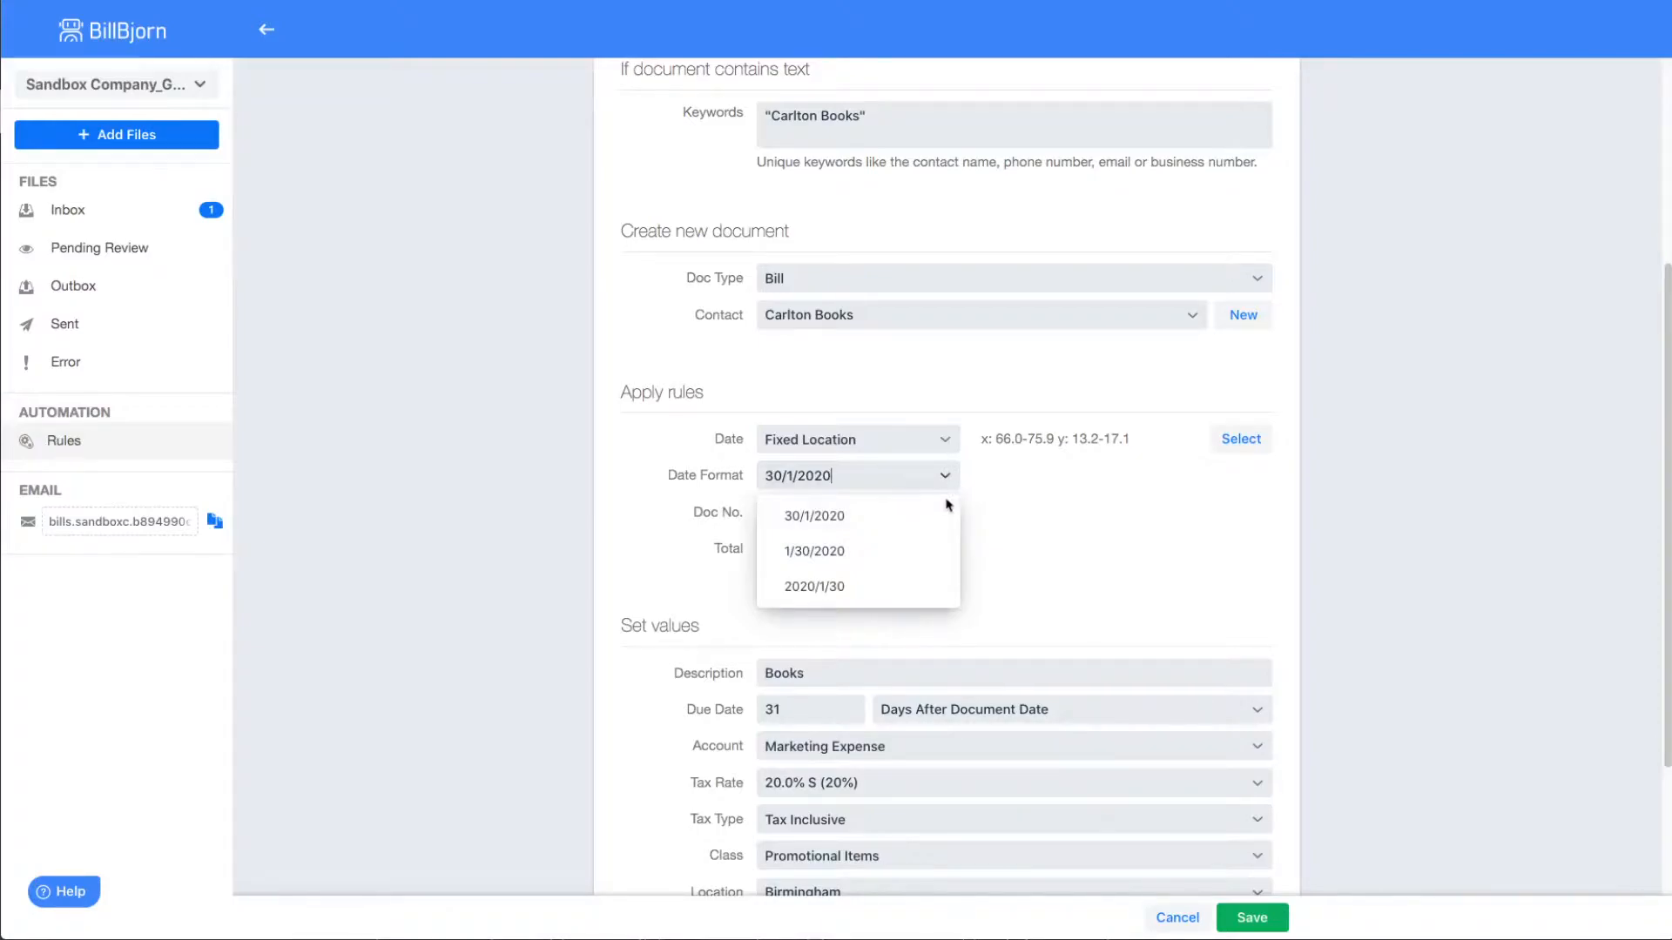
left_click(901, 516)
- Set the rule's Total to a Fixed Value of 50.00 and save the Carlton Books rule
left_click(945, 552)
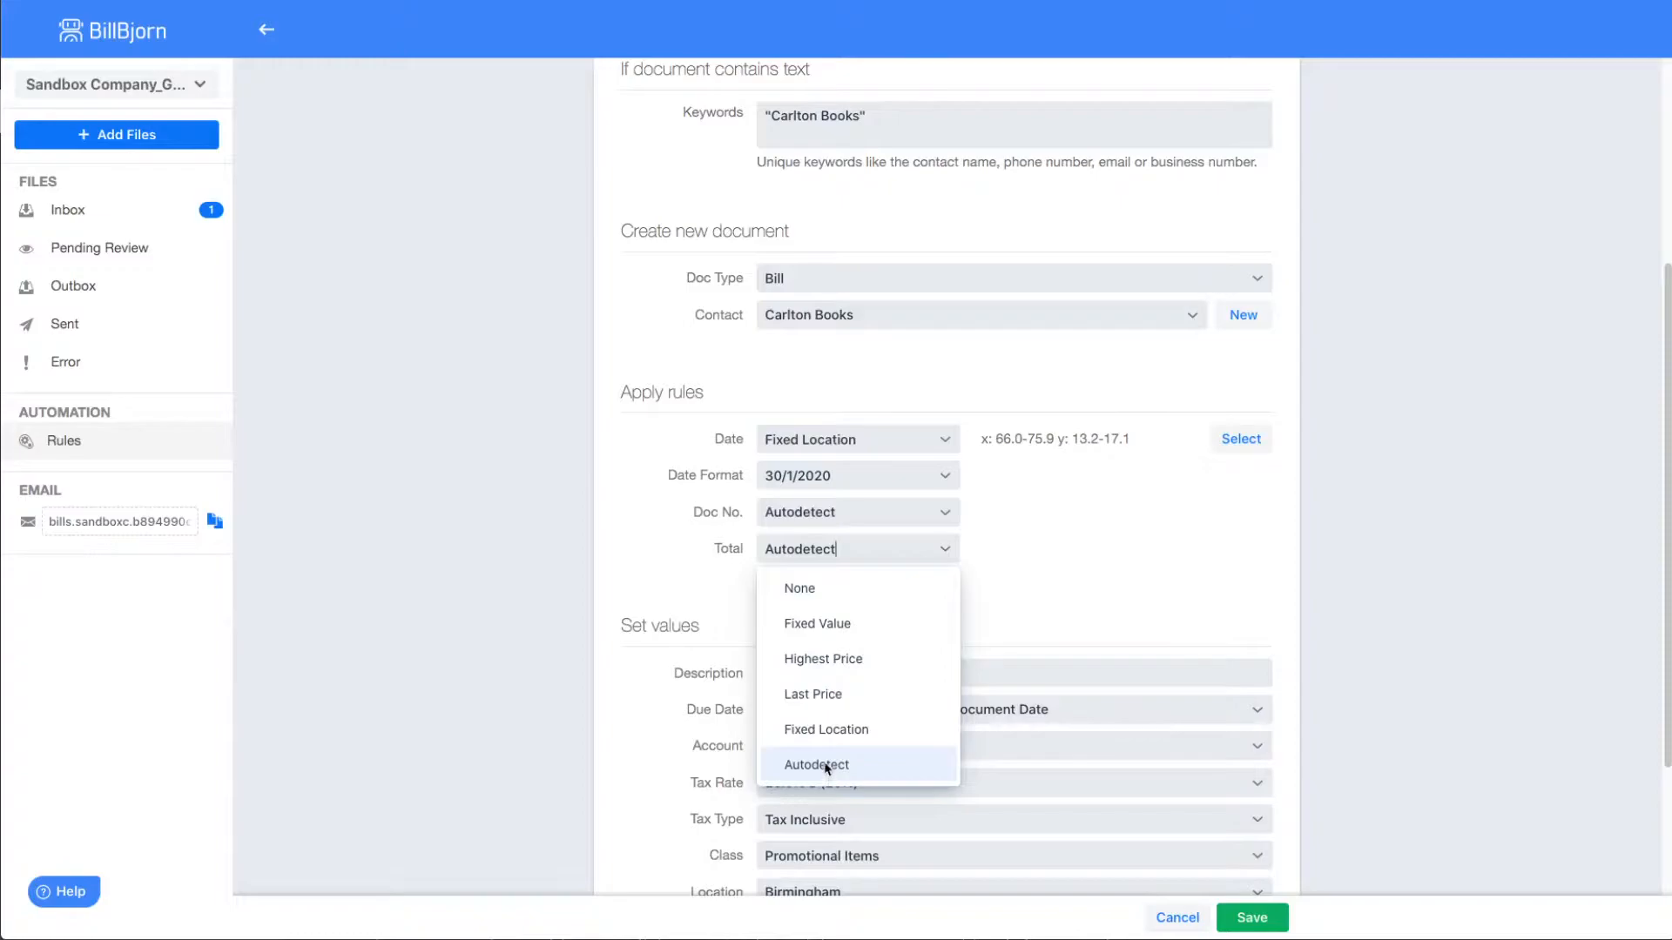
left_click(819, 626)
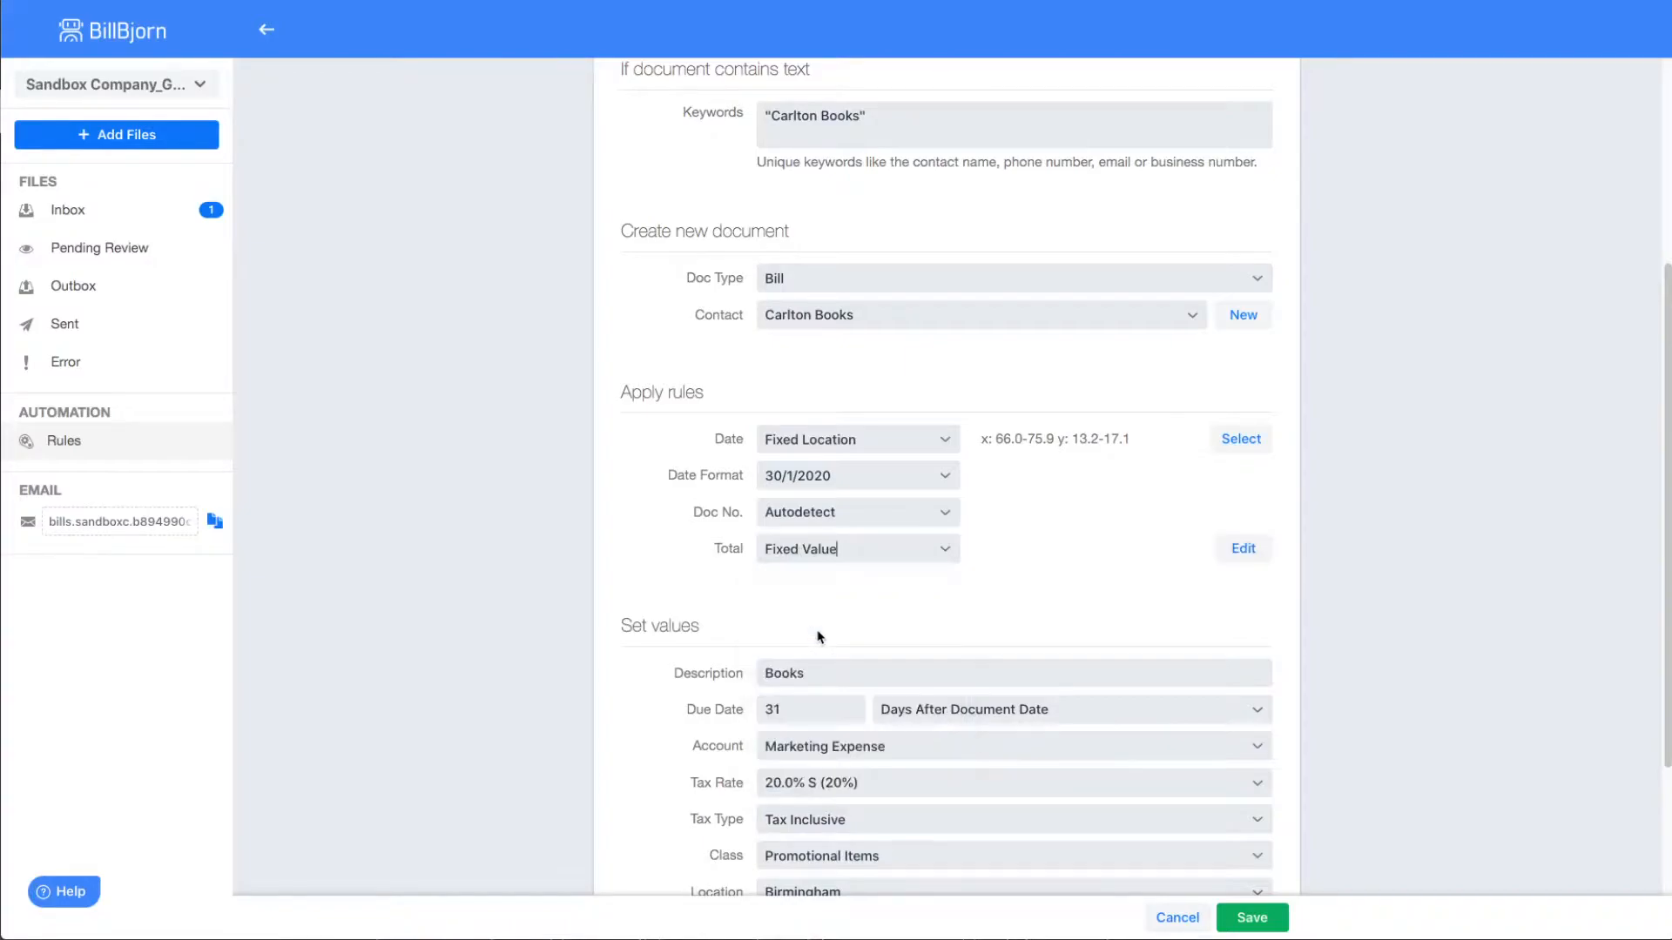
left_click(1244, 550)
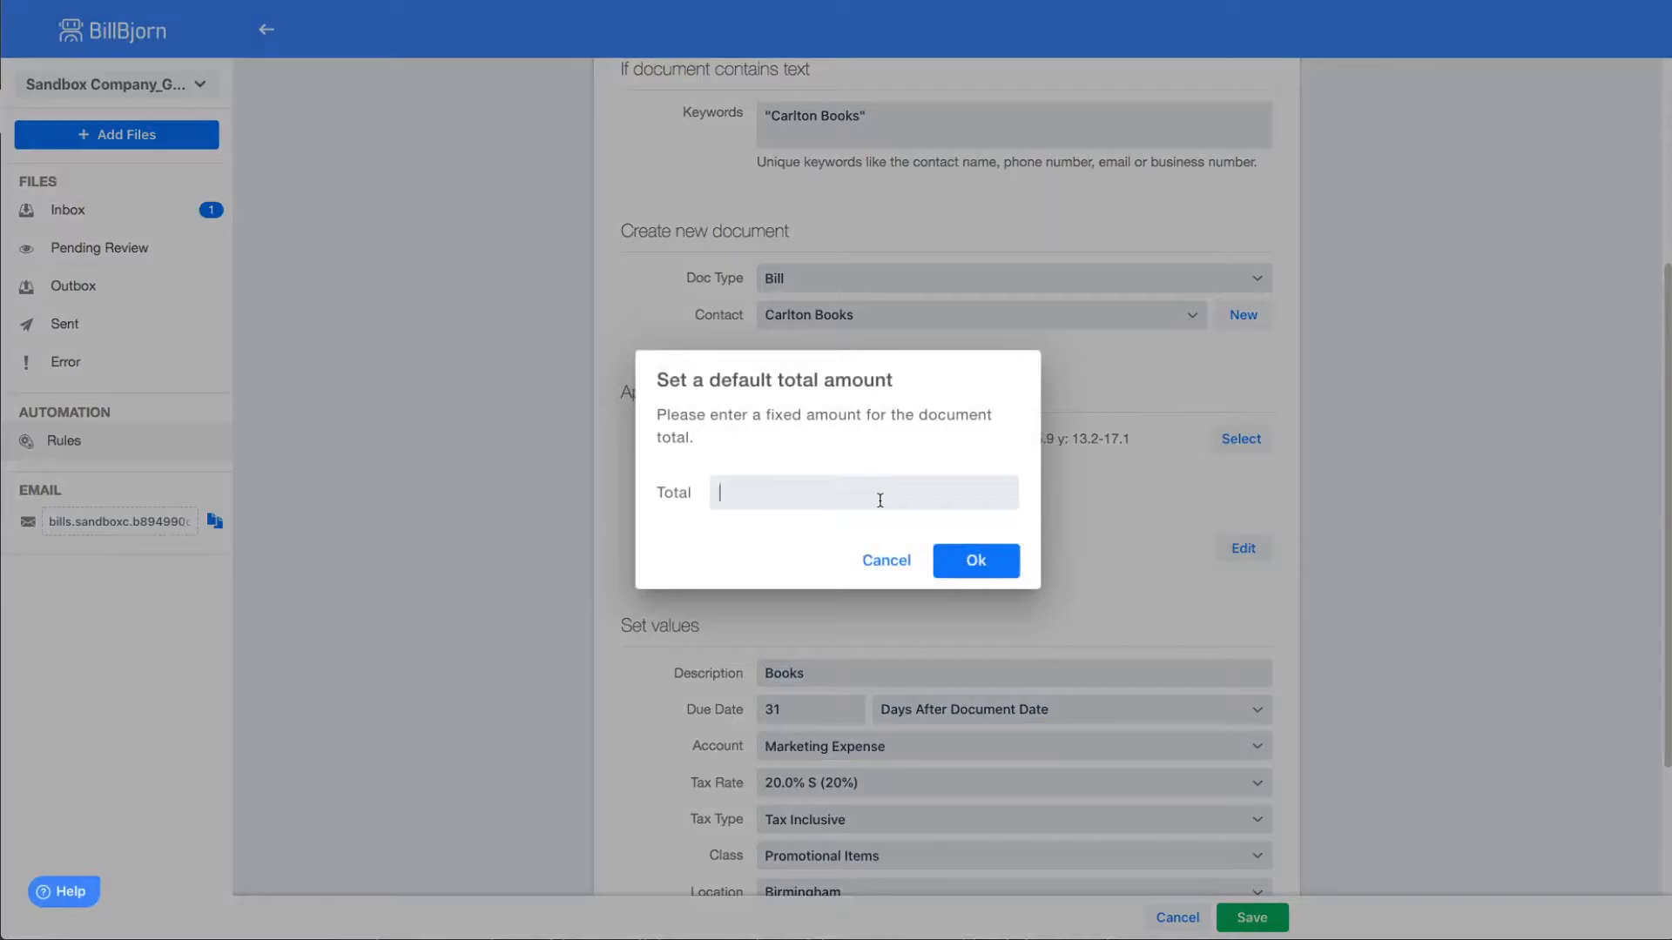
type("50.00")
left_click(978, 560)
left_click(1254, 923)
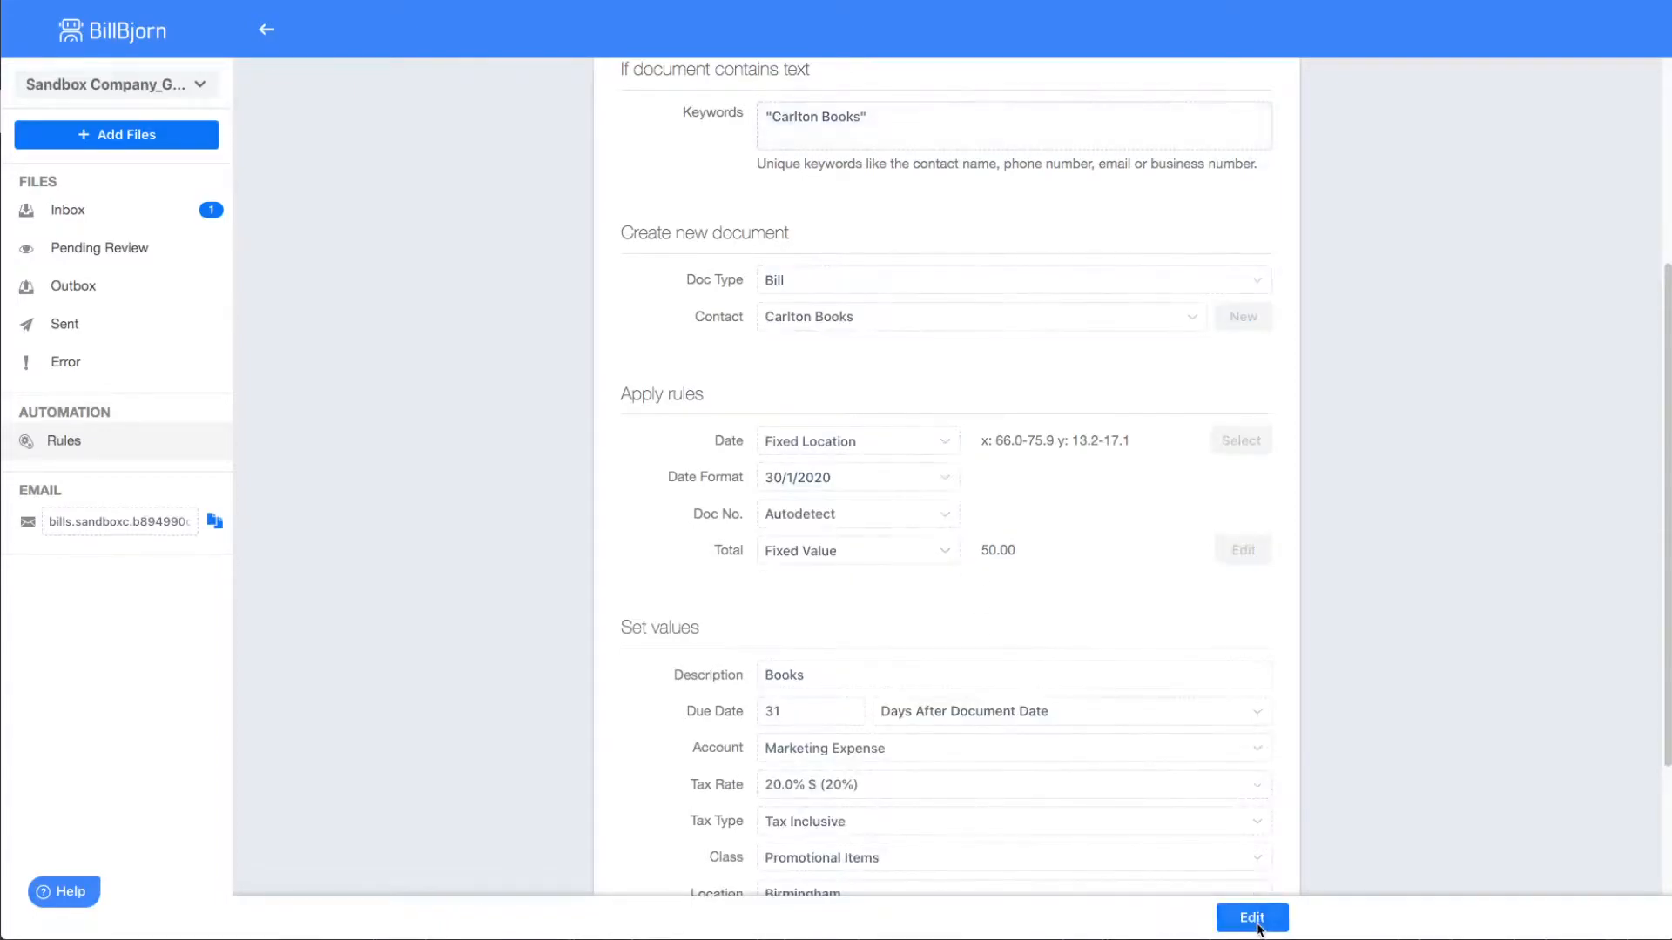
- Resubmit the Carlton Books document in the Inbox for processing
left_click(146, 216)
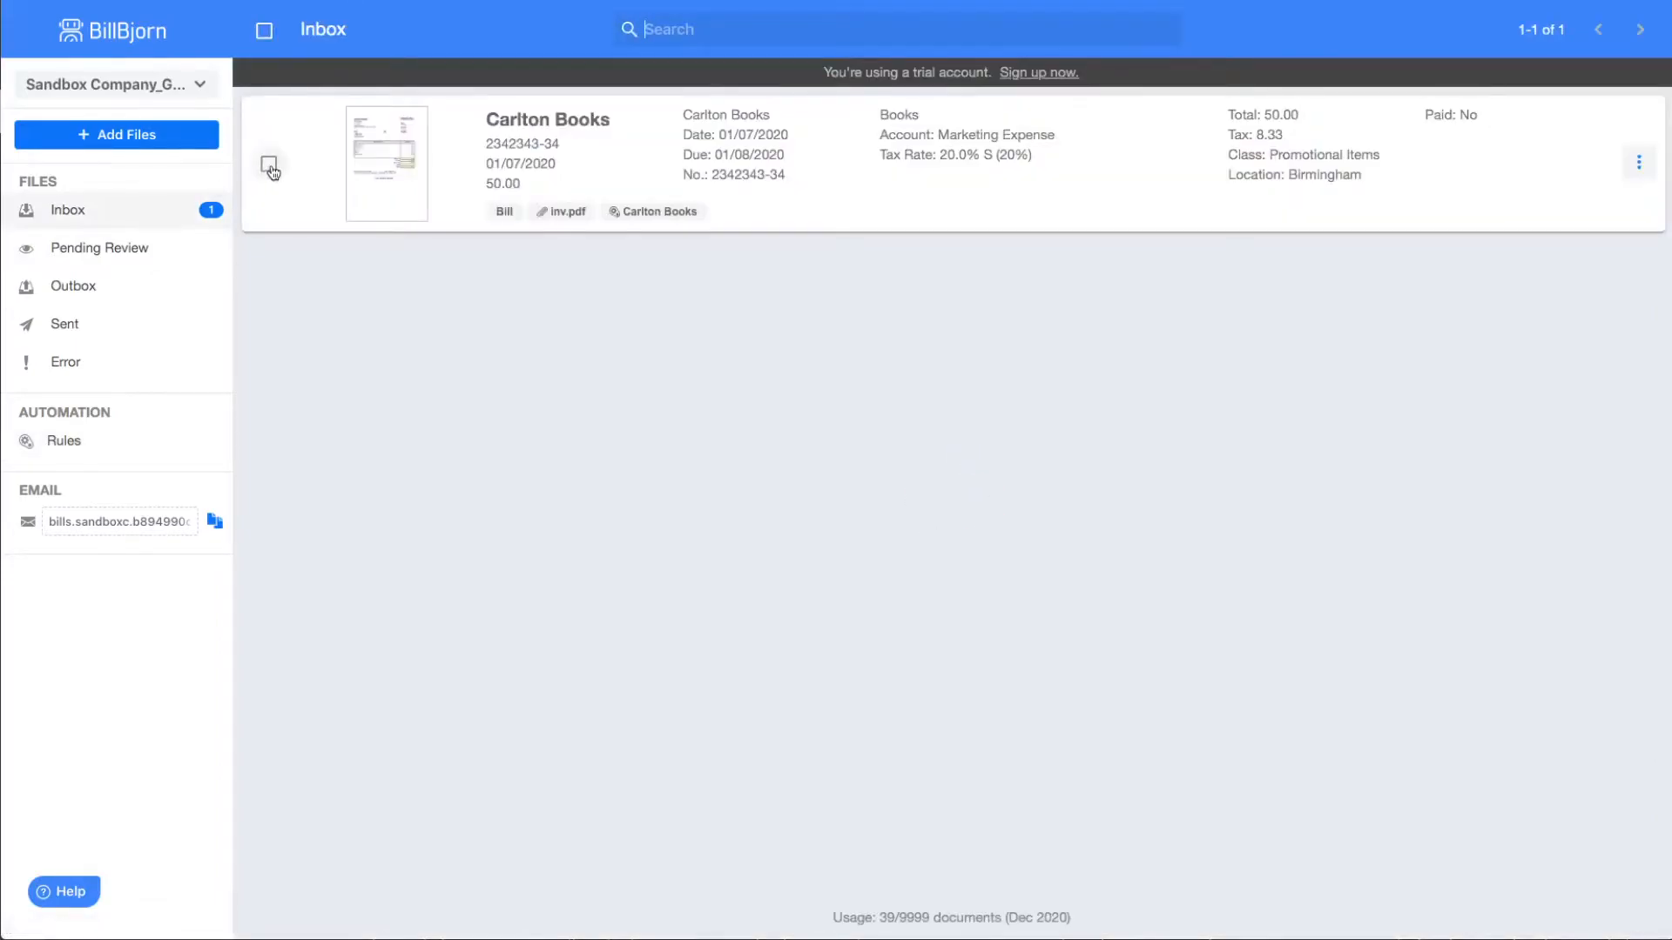
left_click(270, 168)
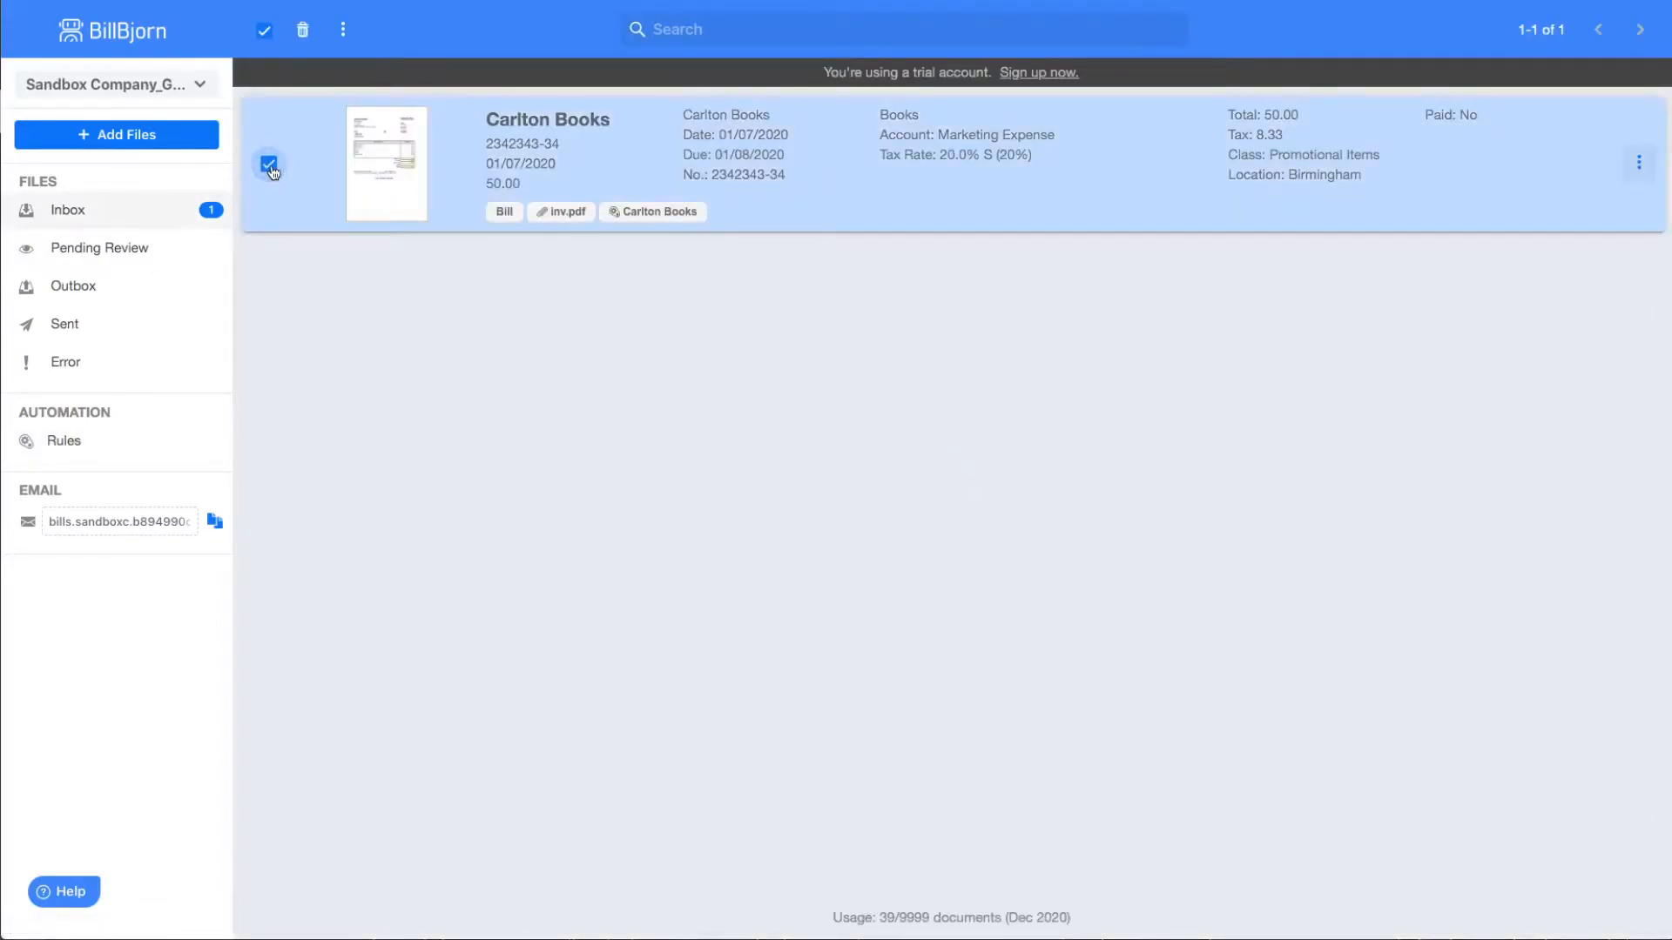
left_click(342, 33)
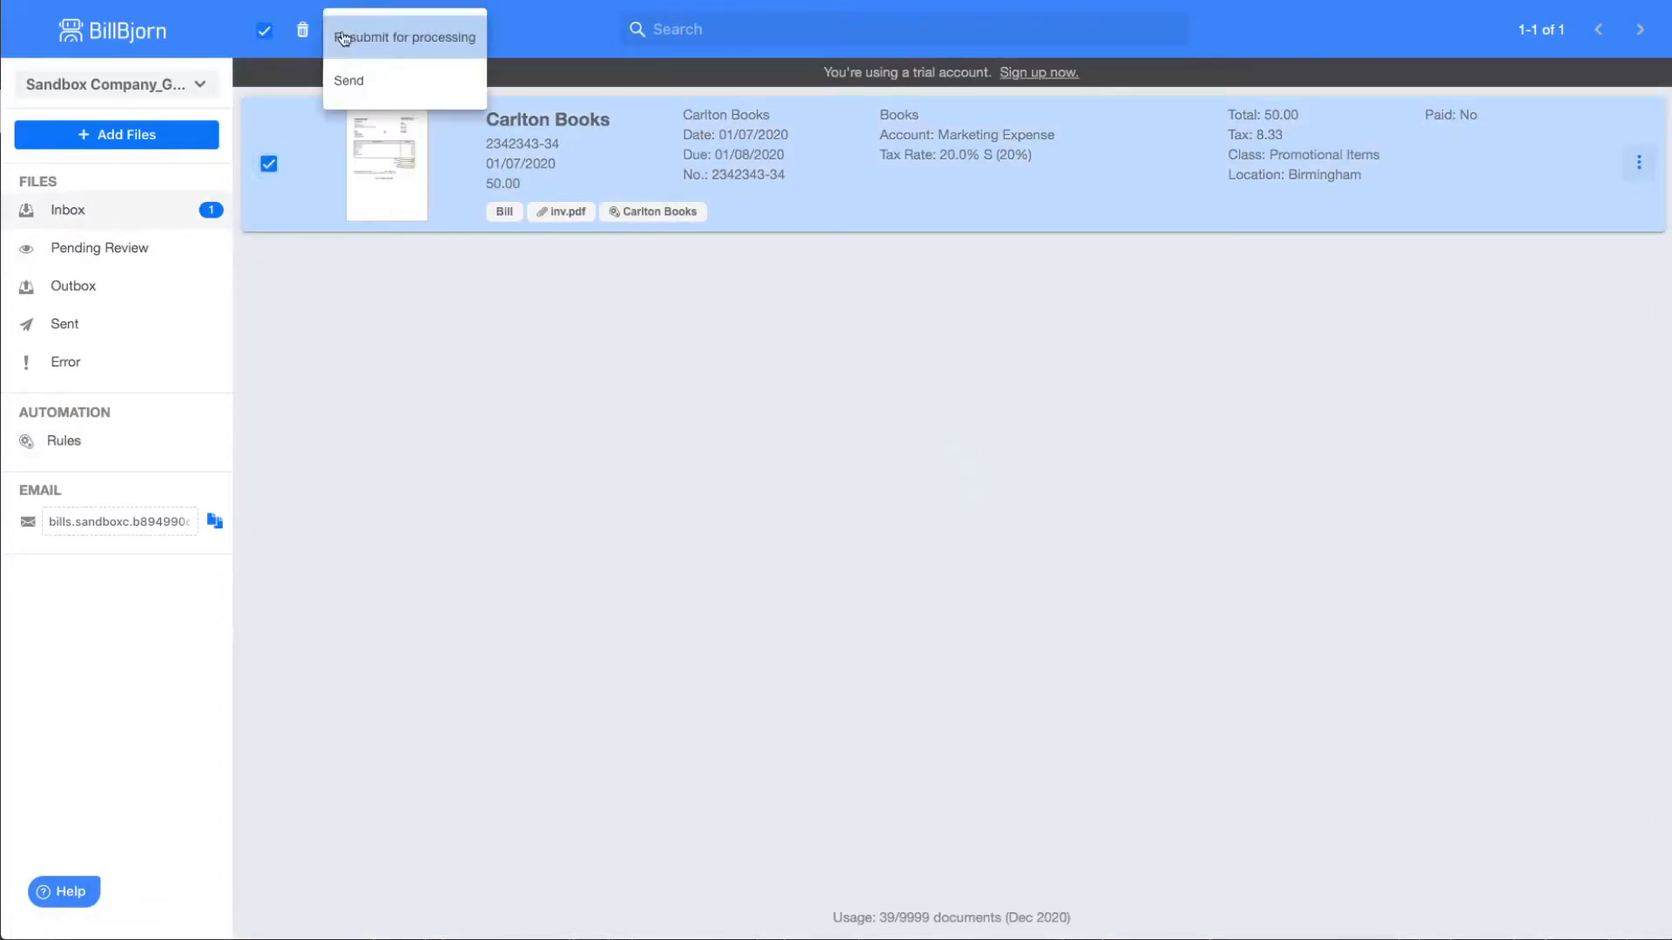
left_click(393, 55)
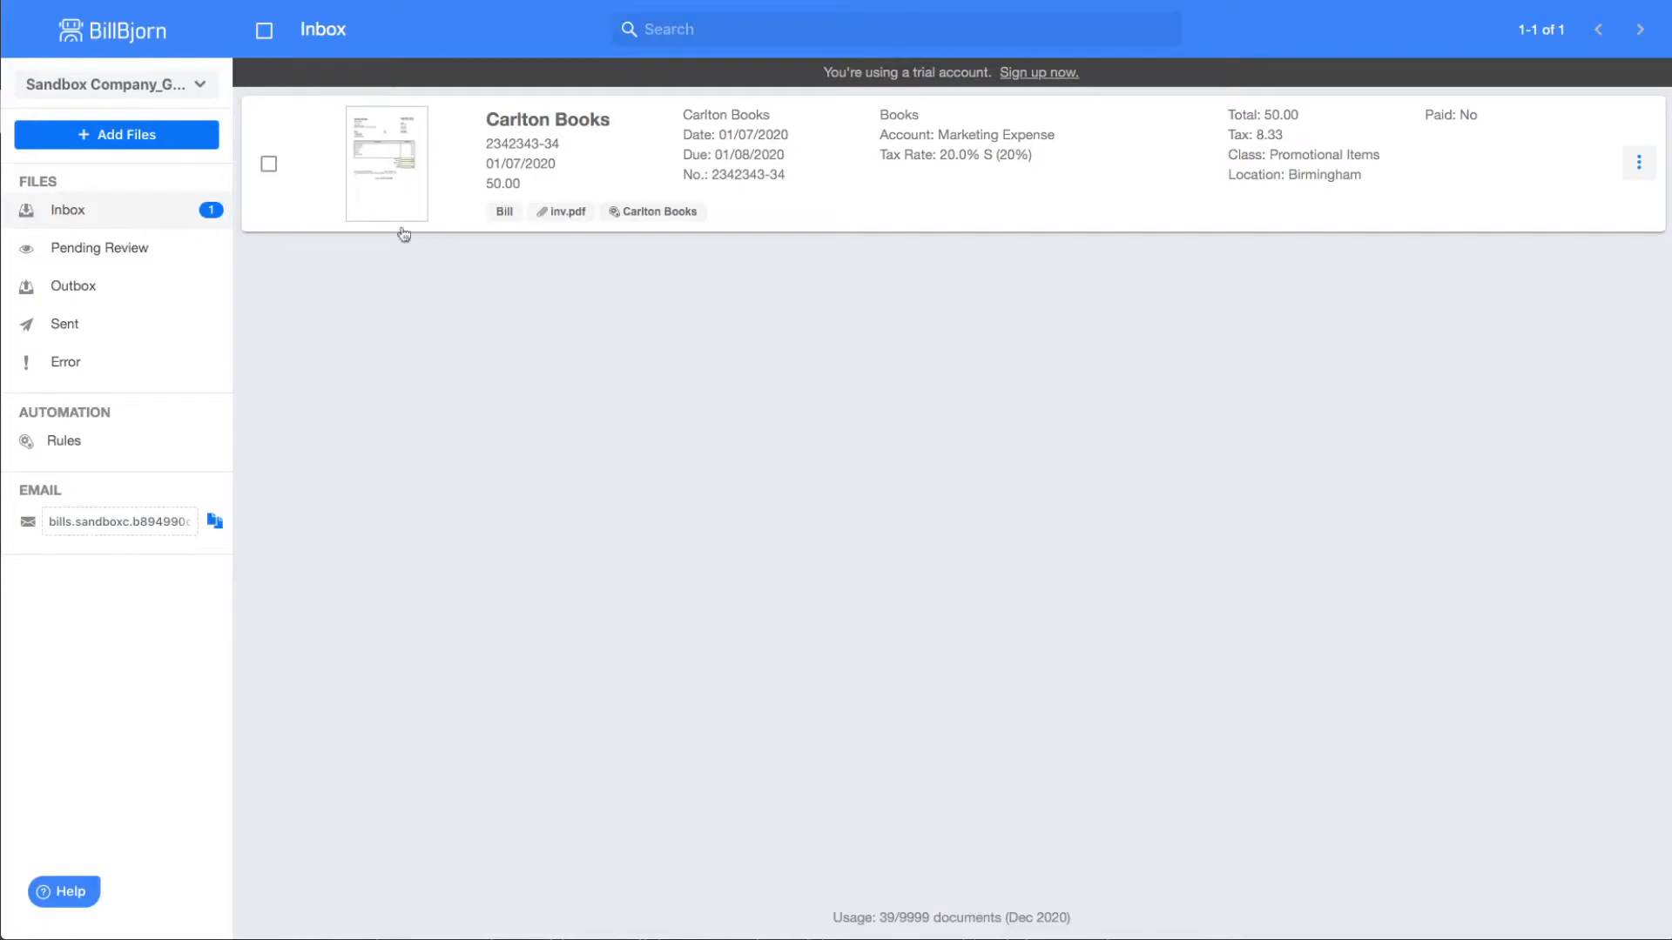
- Try setting the Carlton Books rule's Total to Fixed Location around the invoice's TOTAL amount, at about x 75–89, y 52–54, and discard the edit
left_click(84, 439)
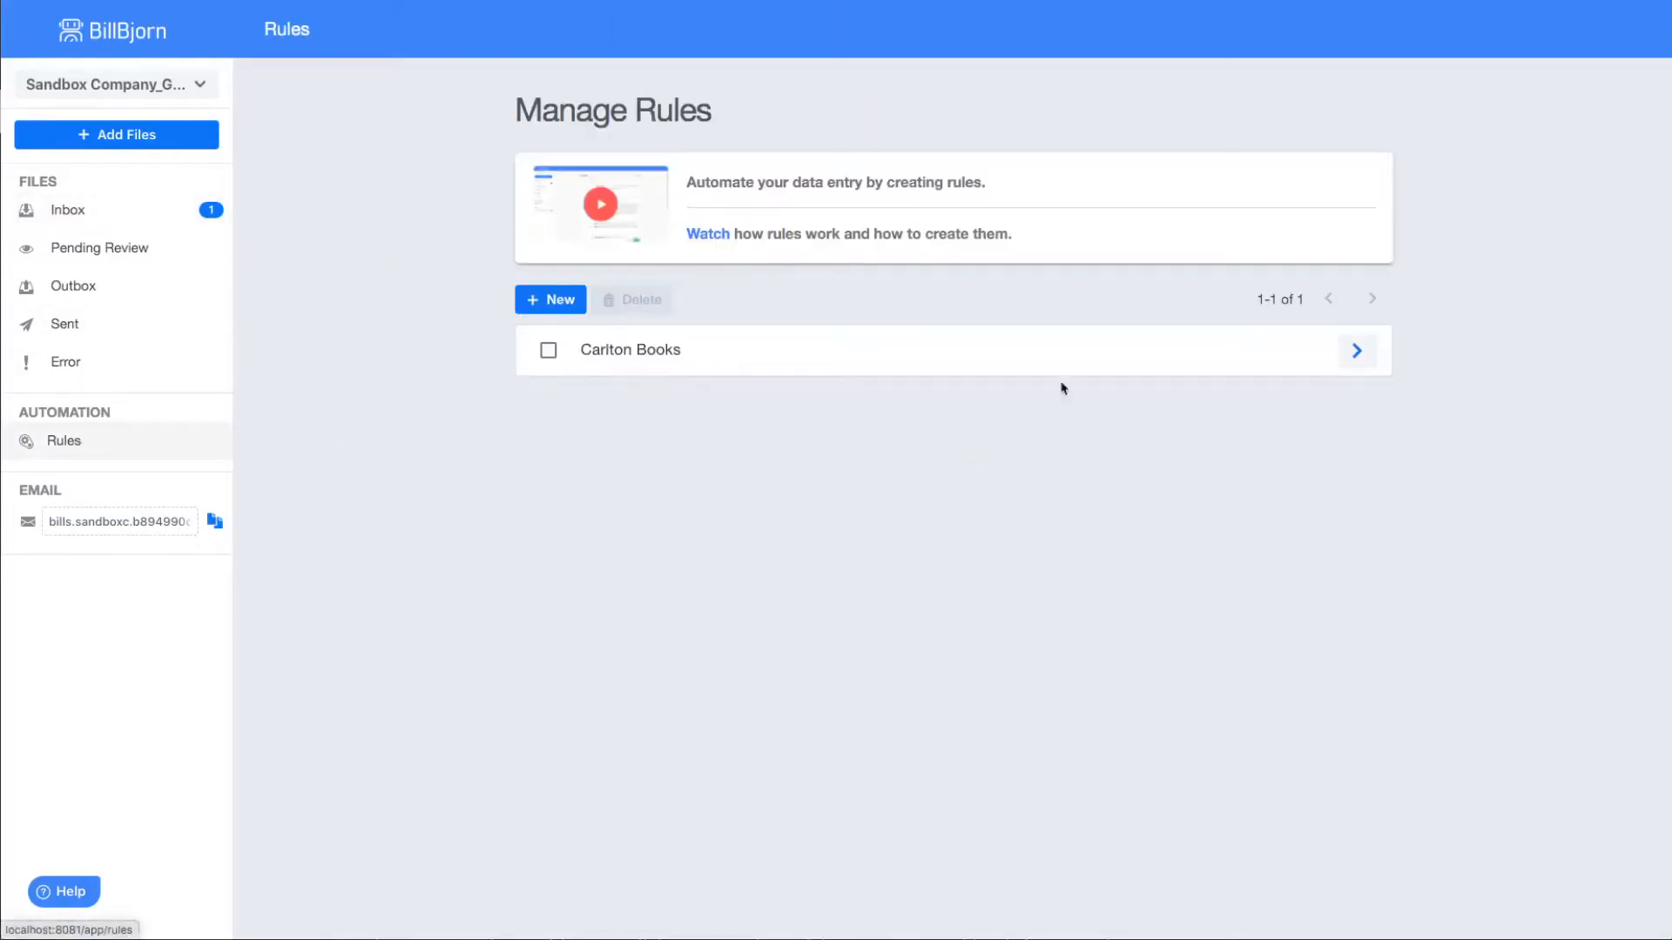
left_click(1347, 348)
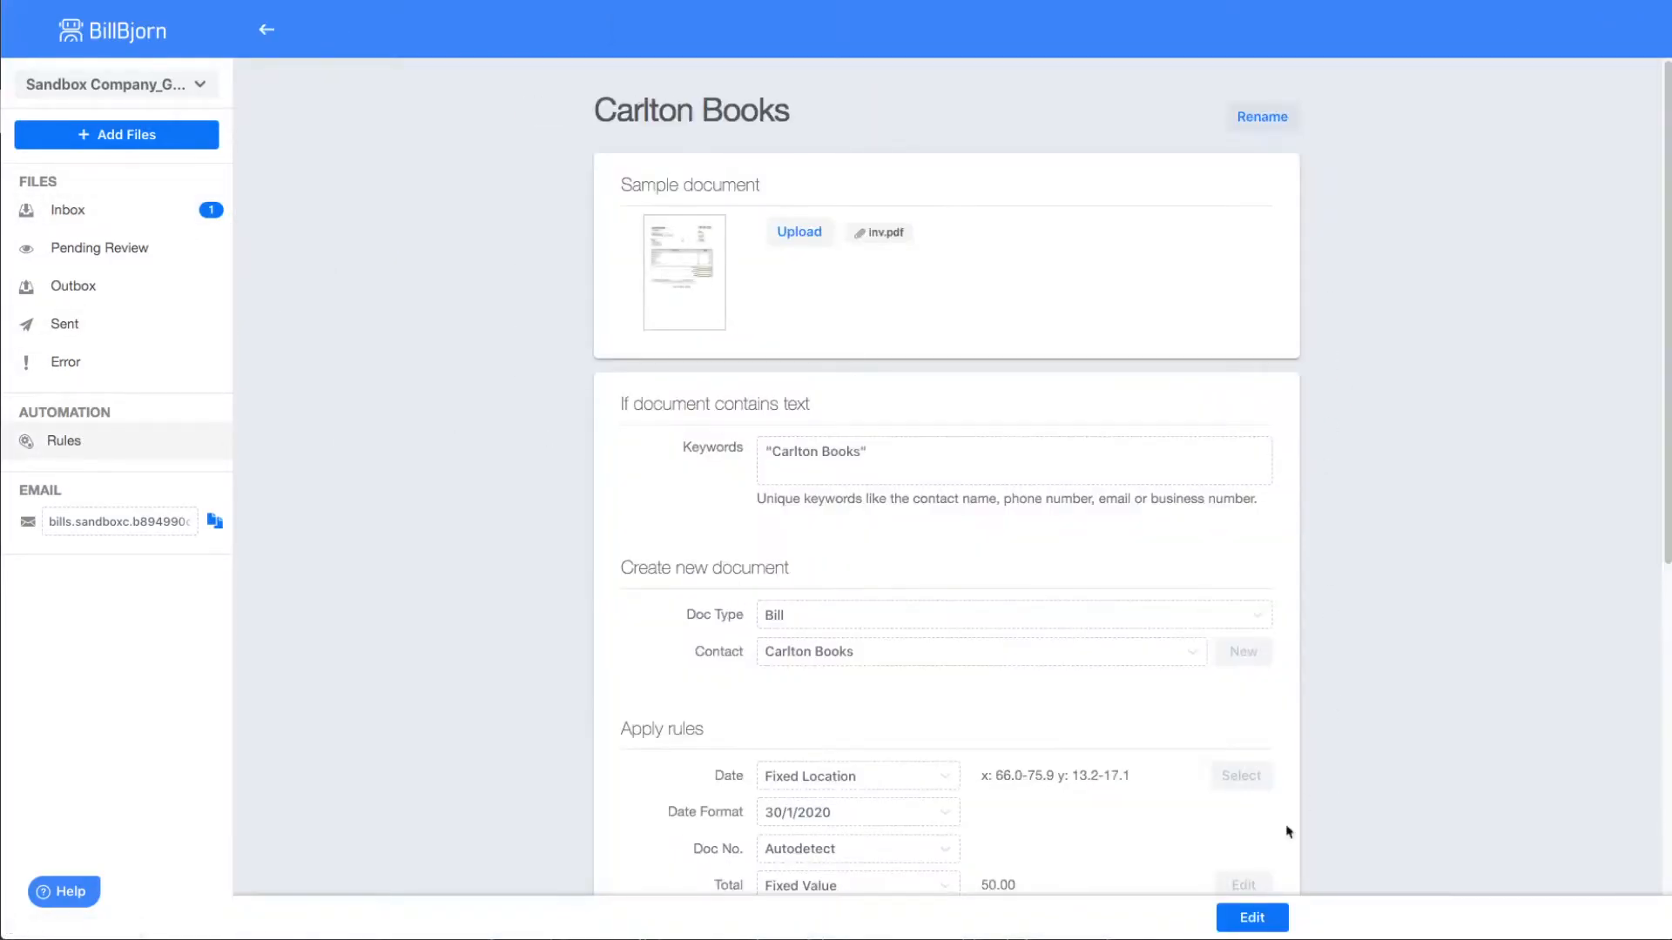
left_click(1252, 917)
scroll(1358, 644, "down", 3)
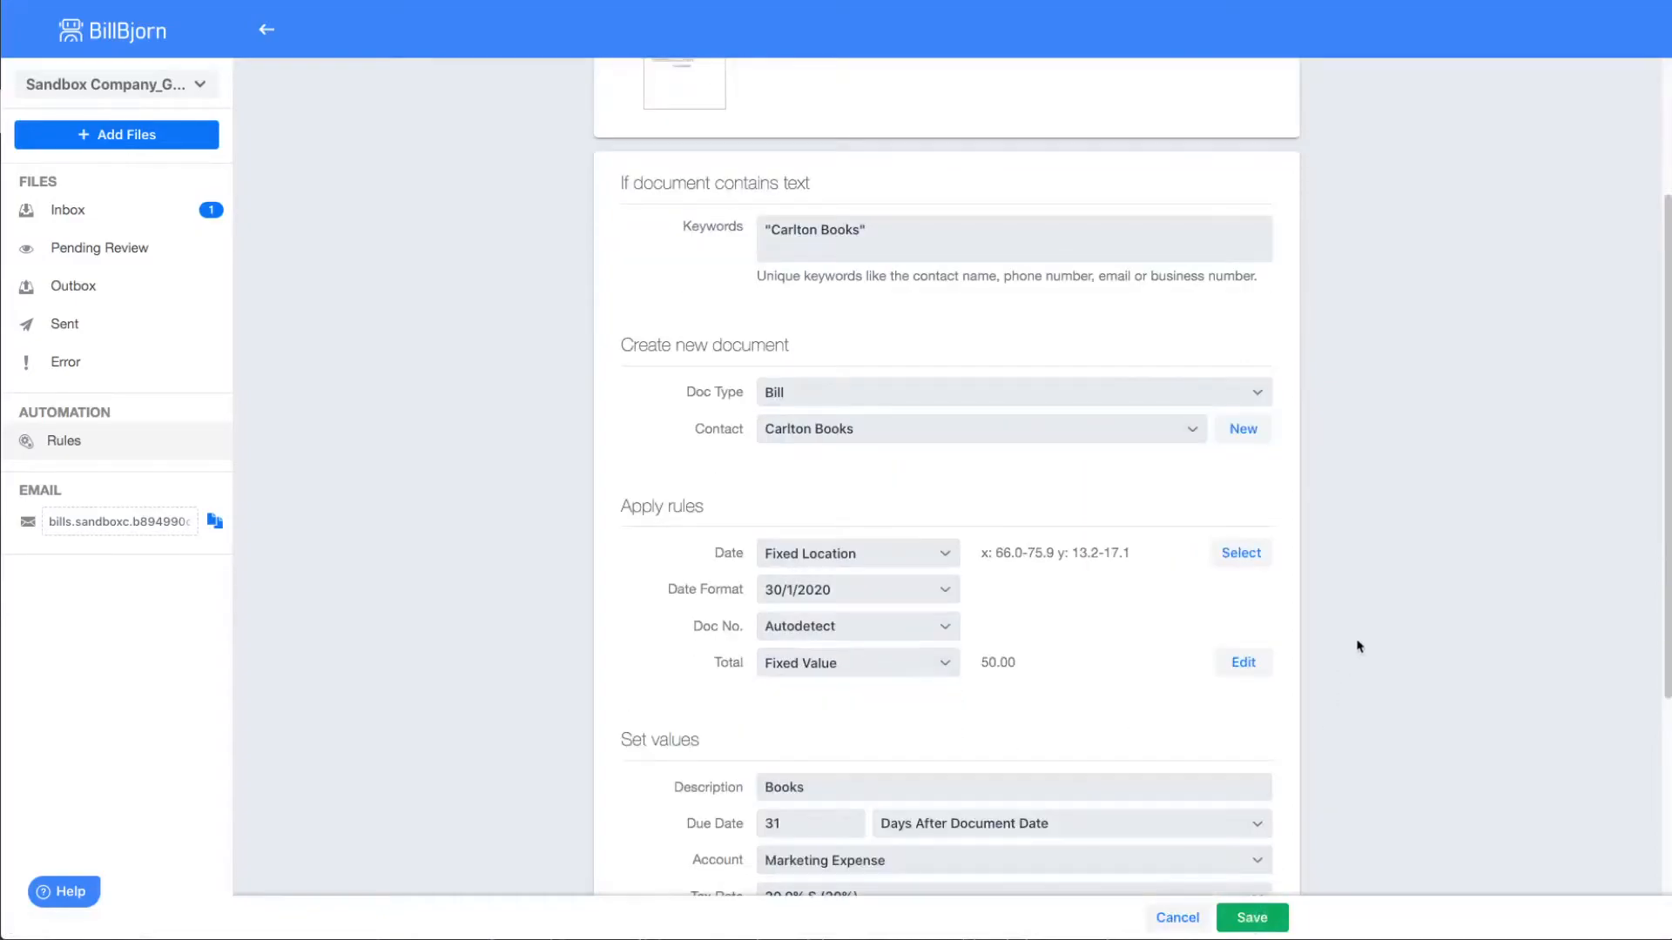
left_click(946, 664)
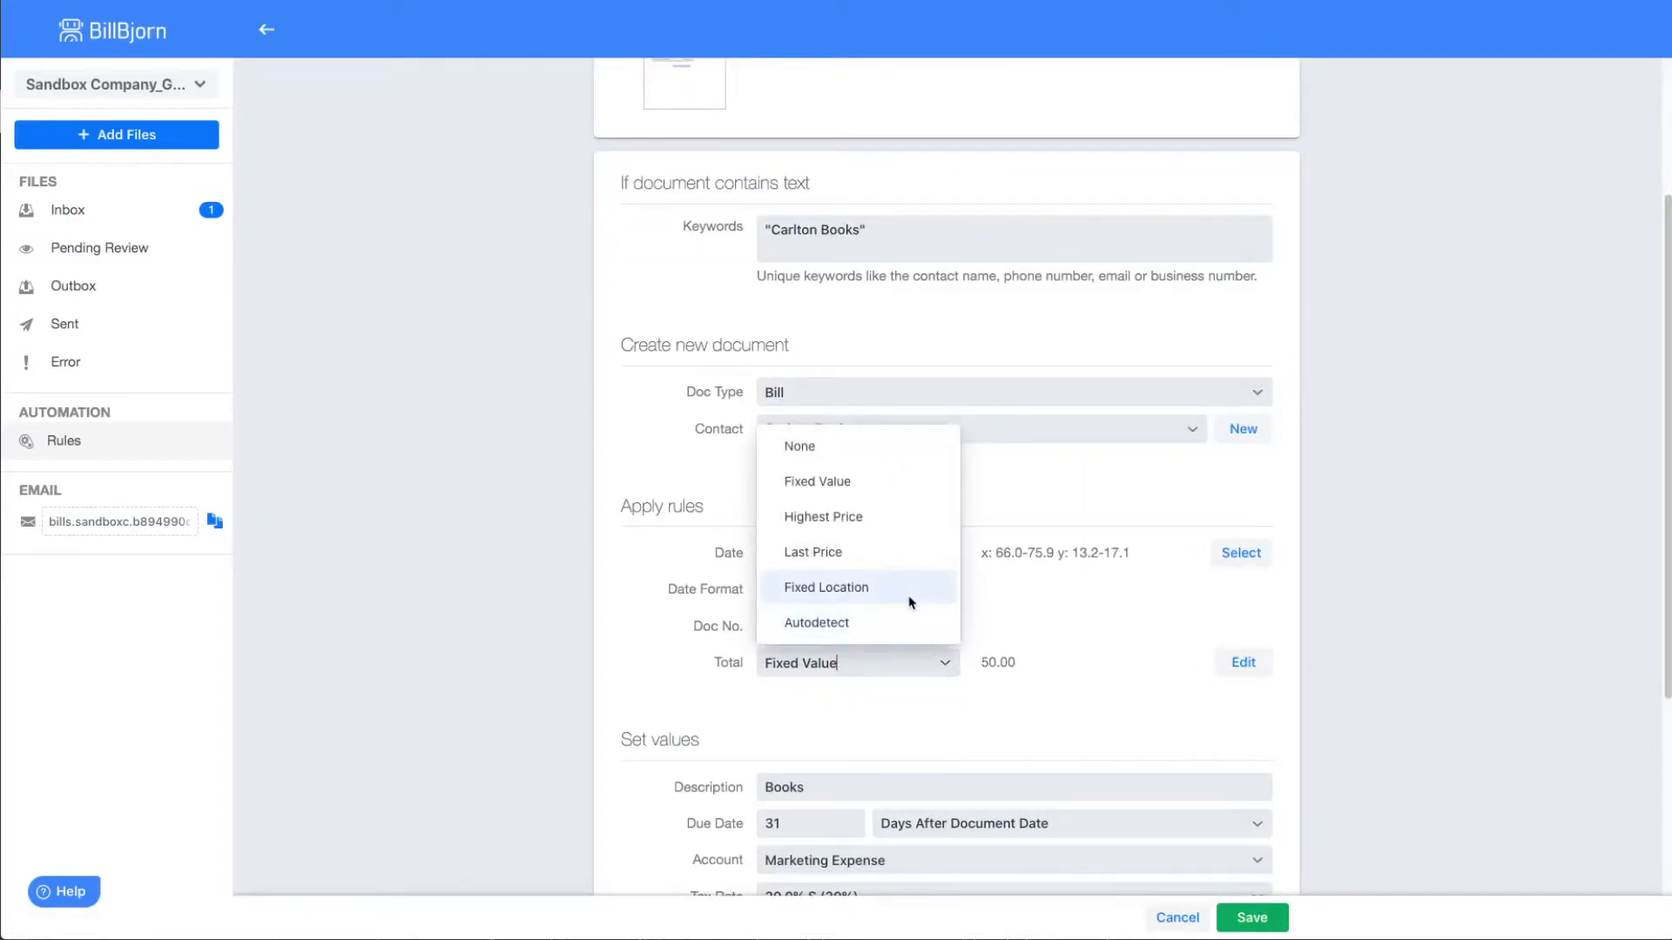
left_click(847, 589)
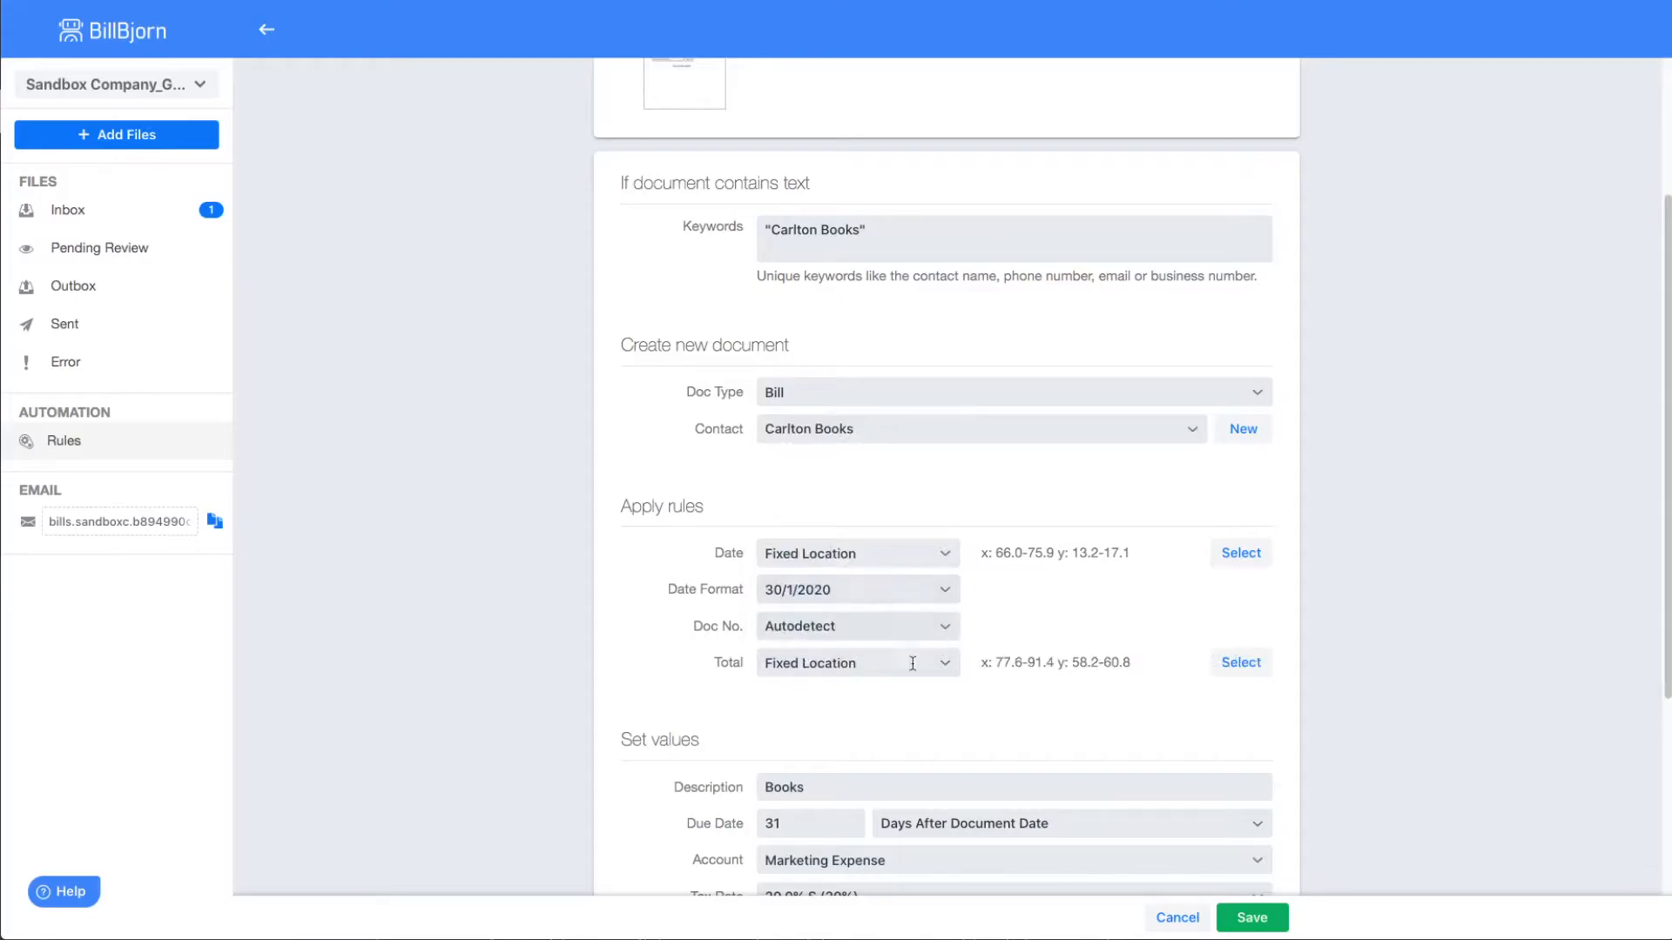
left_click(1239, 668)
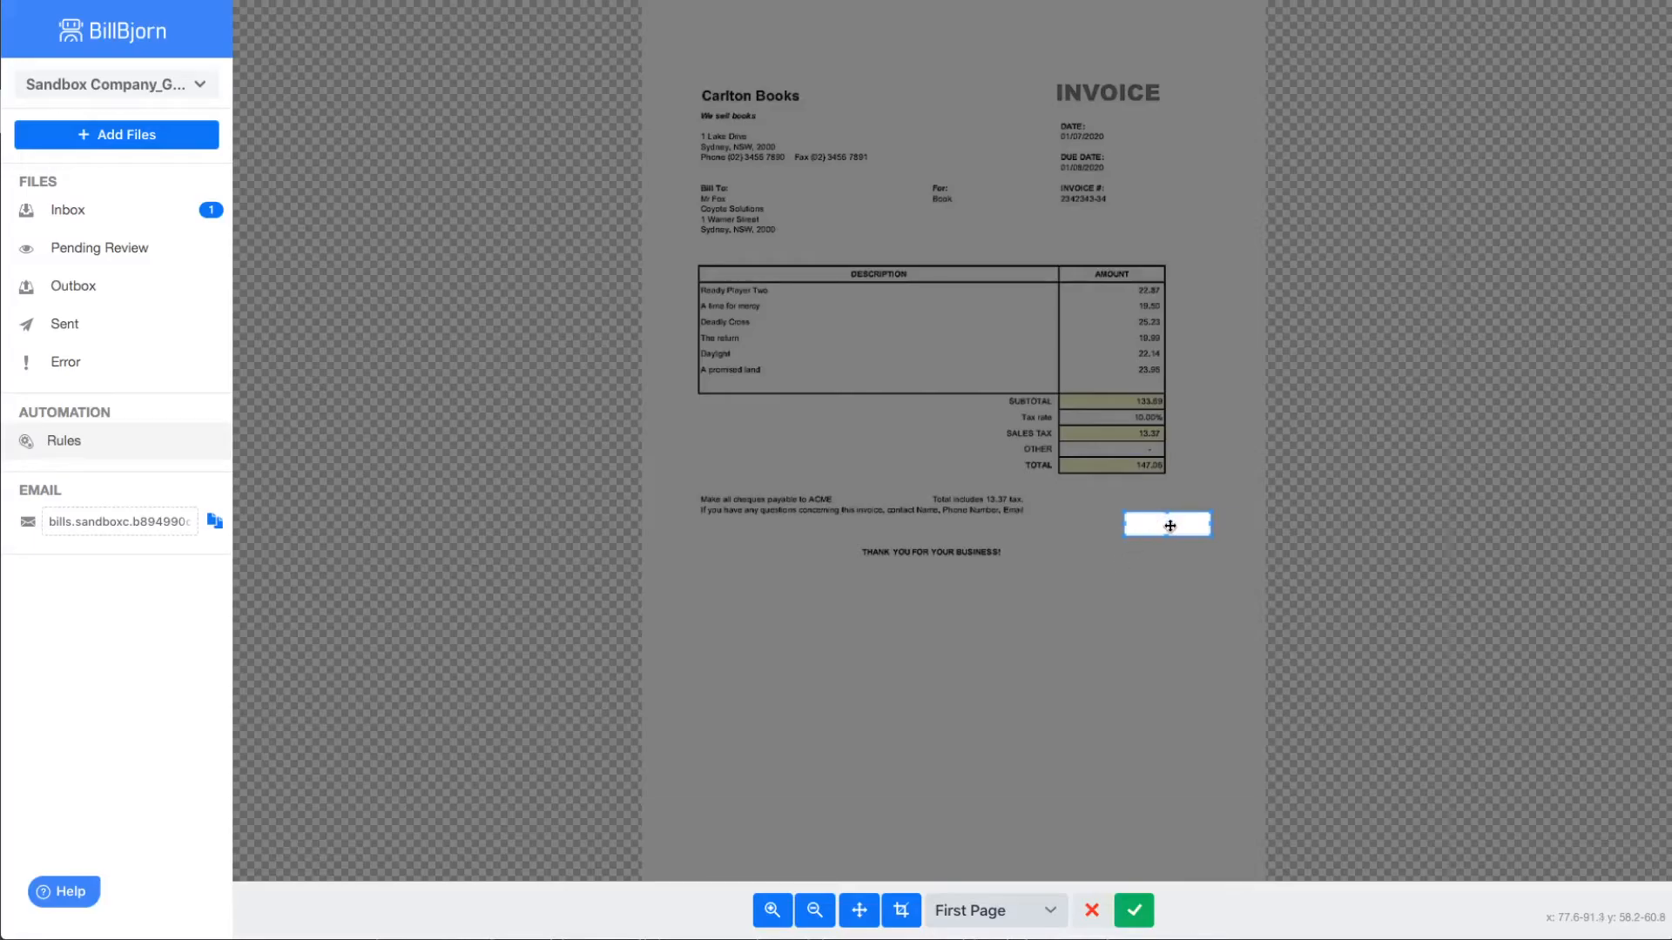
left_click_drag(1169, 526, 1152, 470)
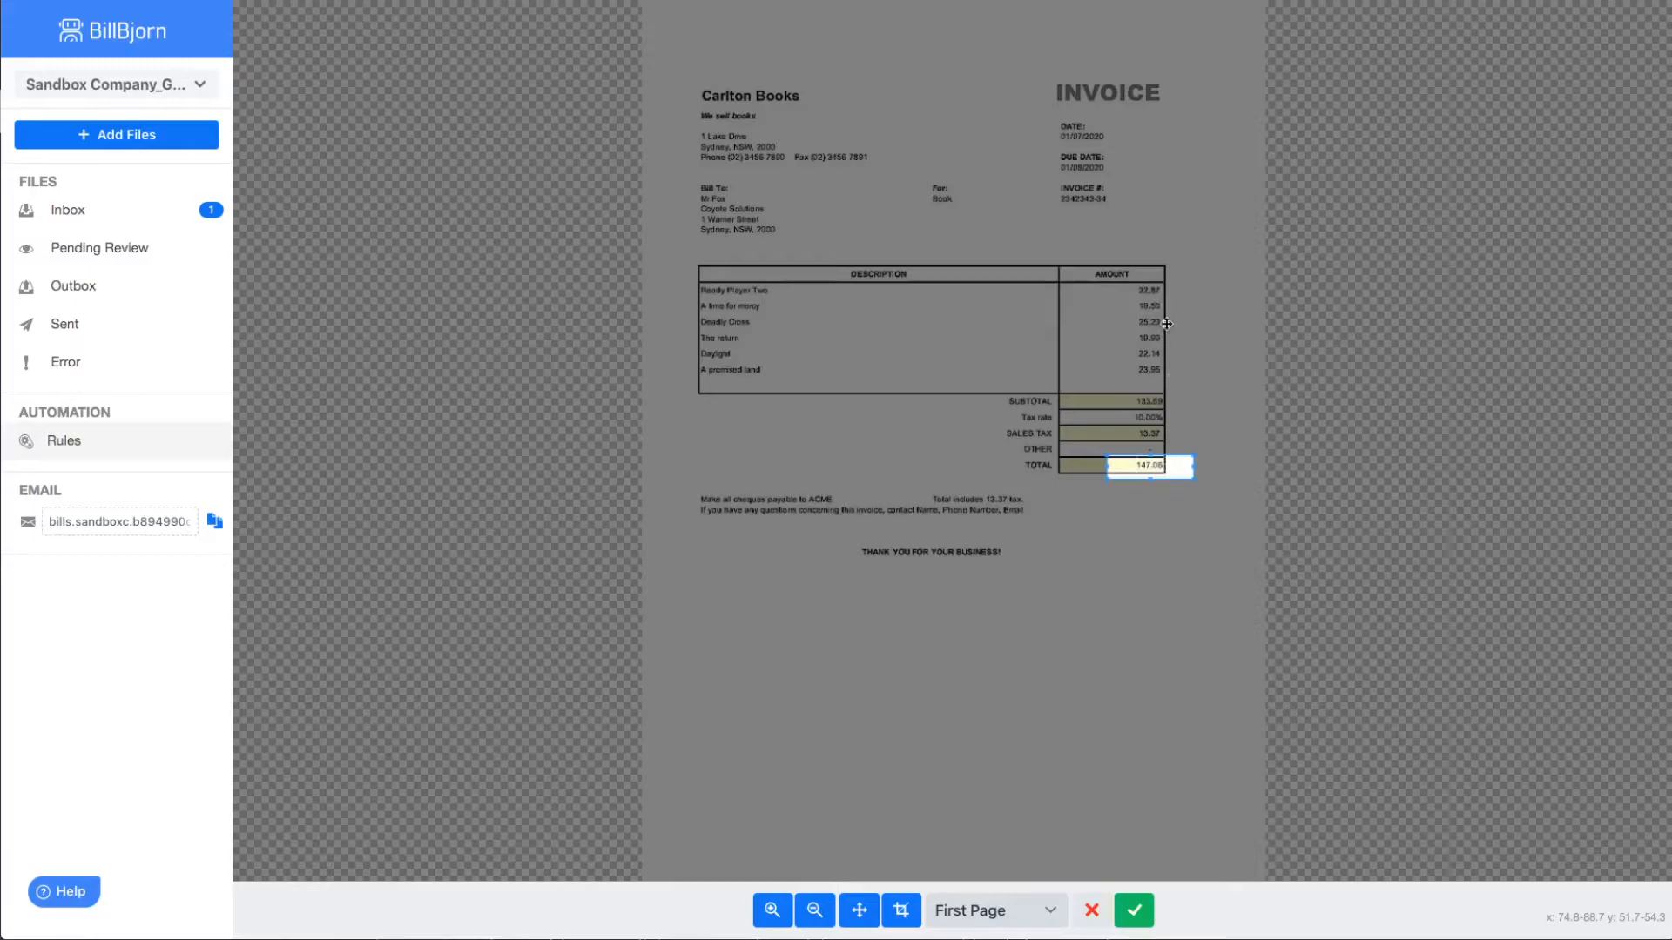
left_click(1134, 910)
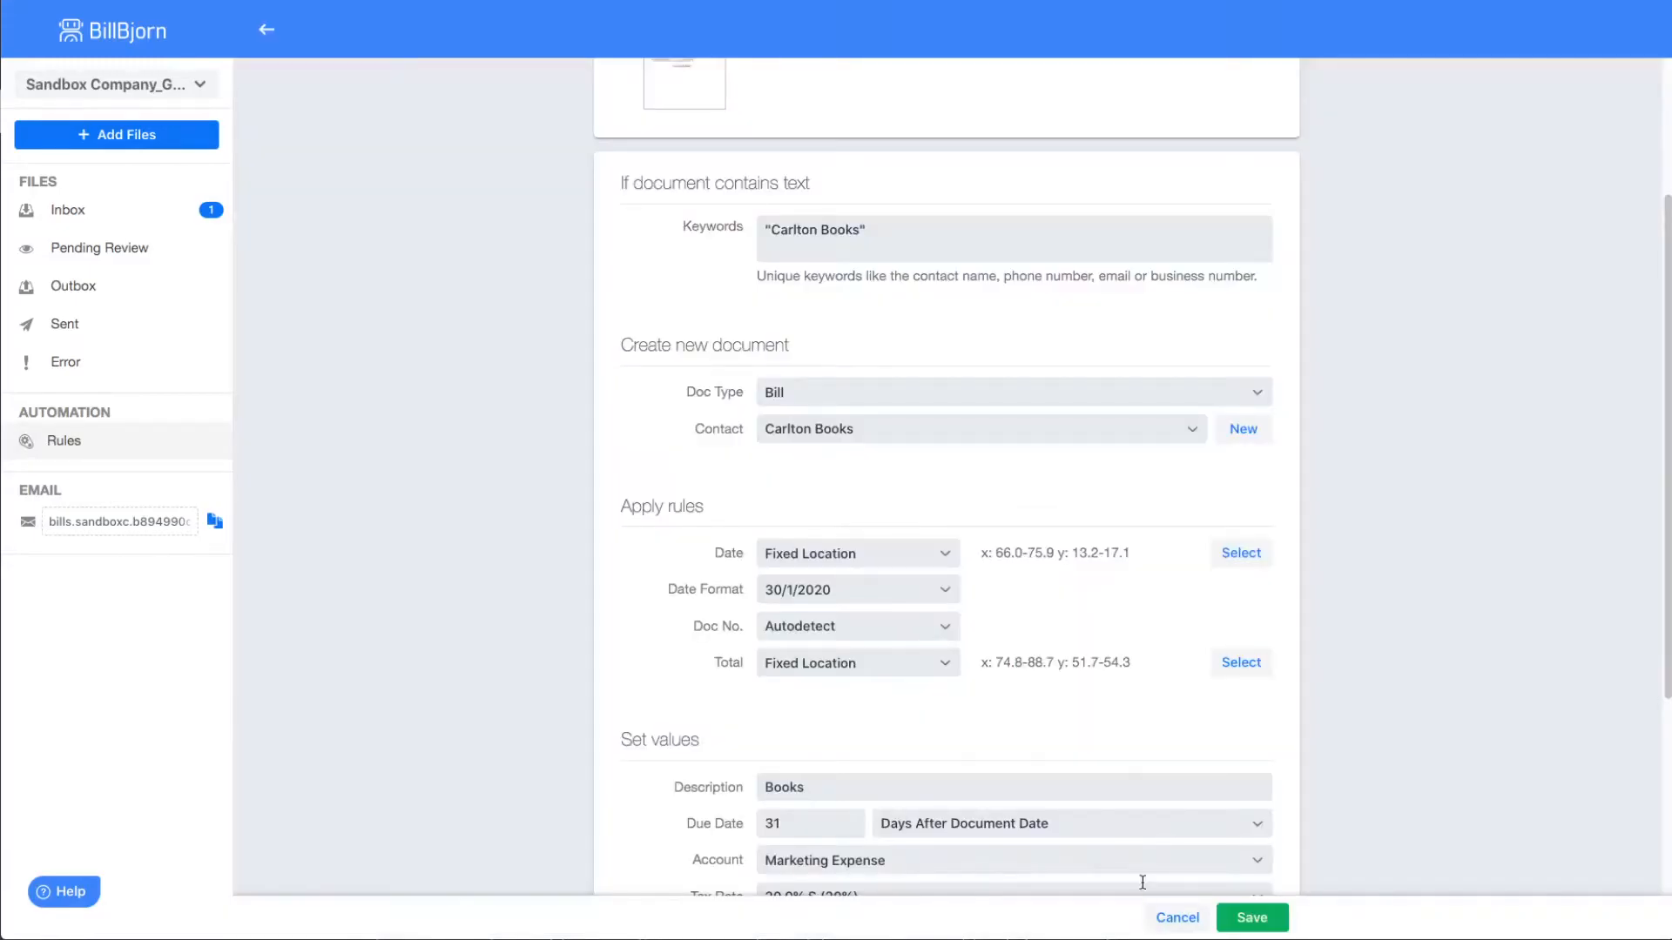
left_click(947, 665)
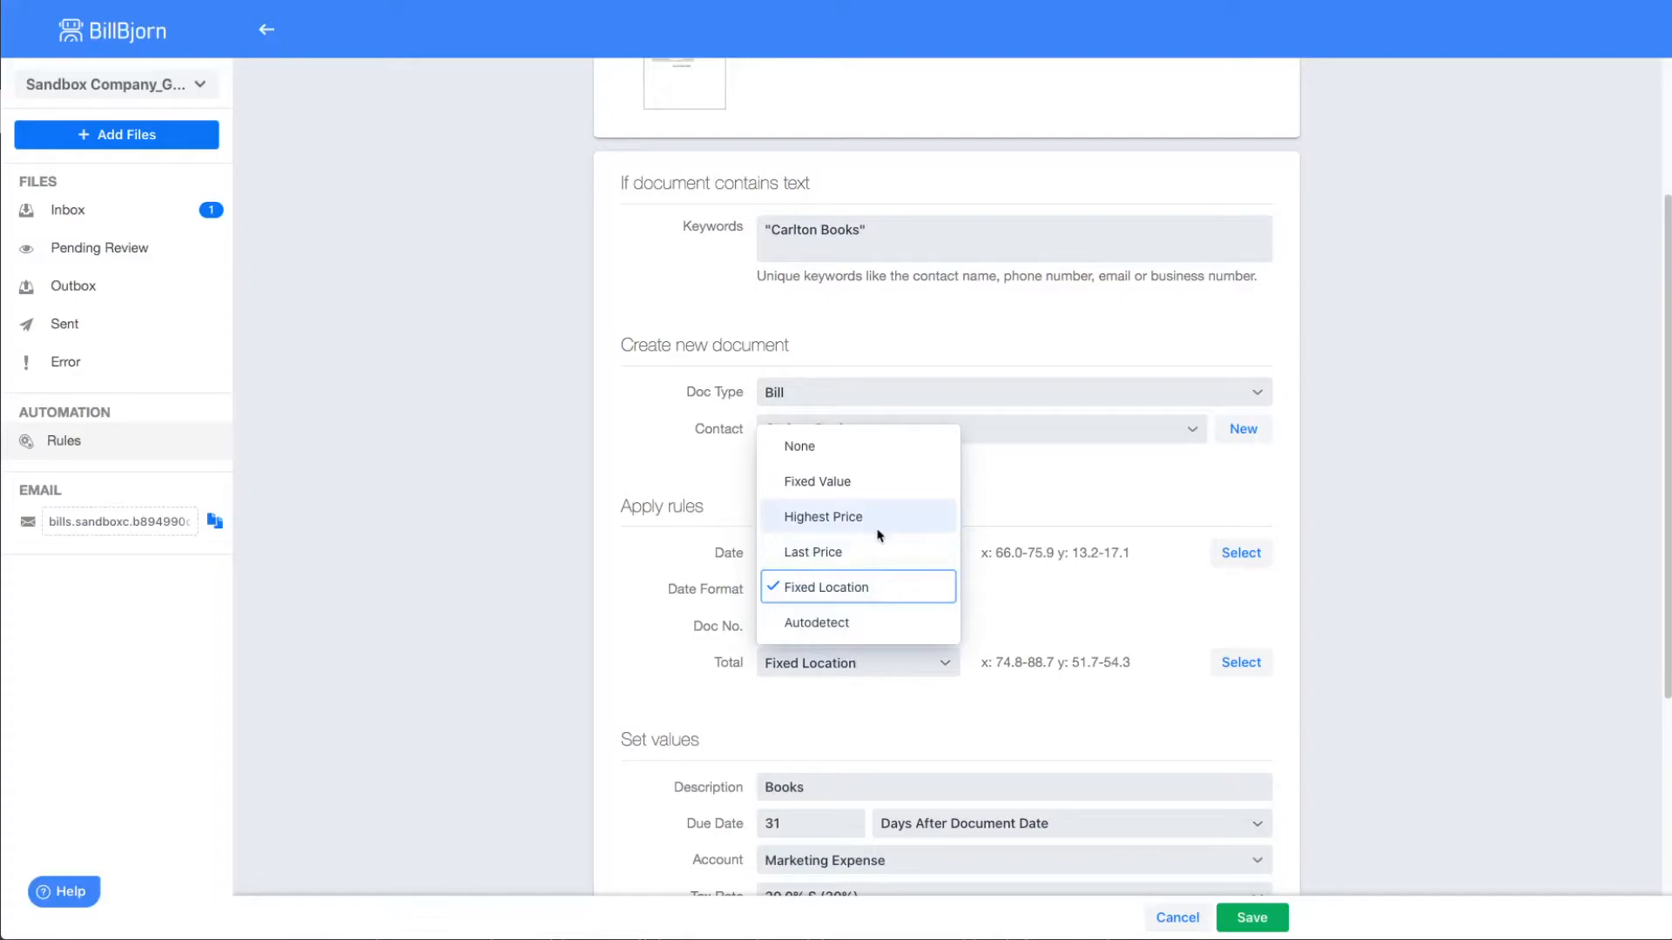
left_click(1165, 919)
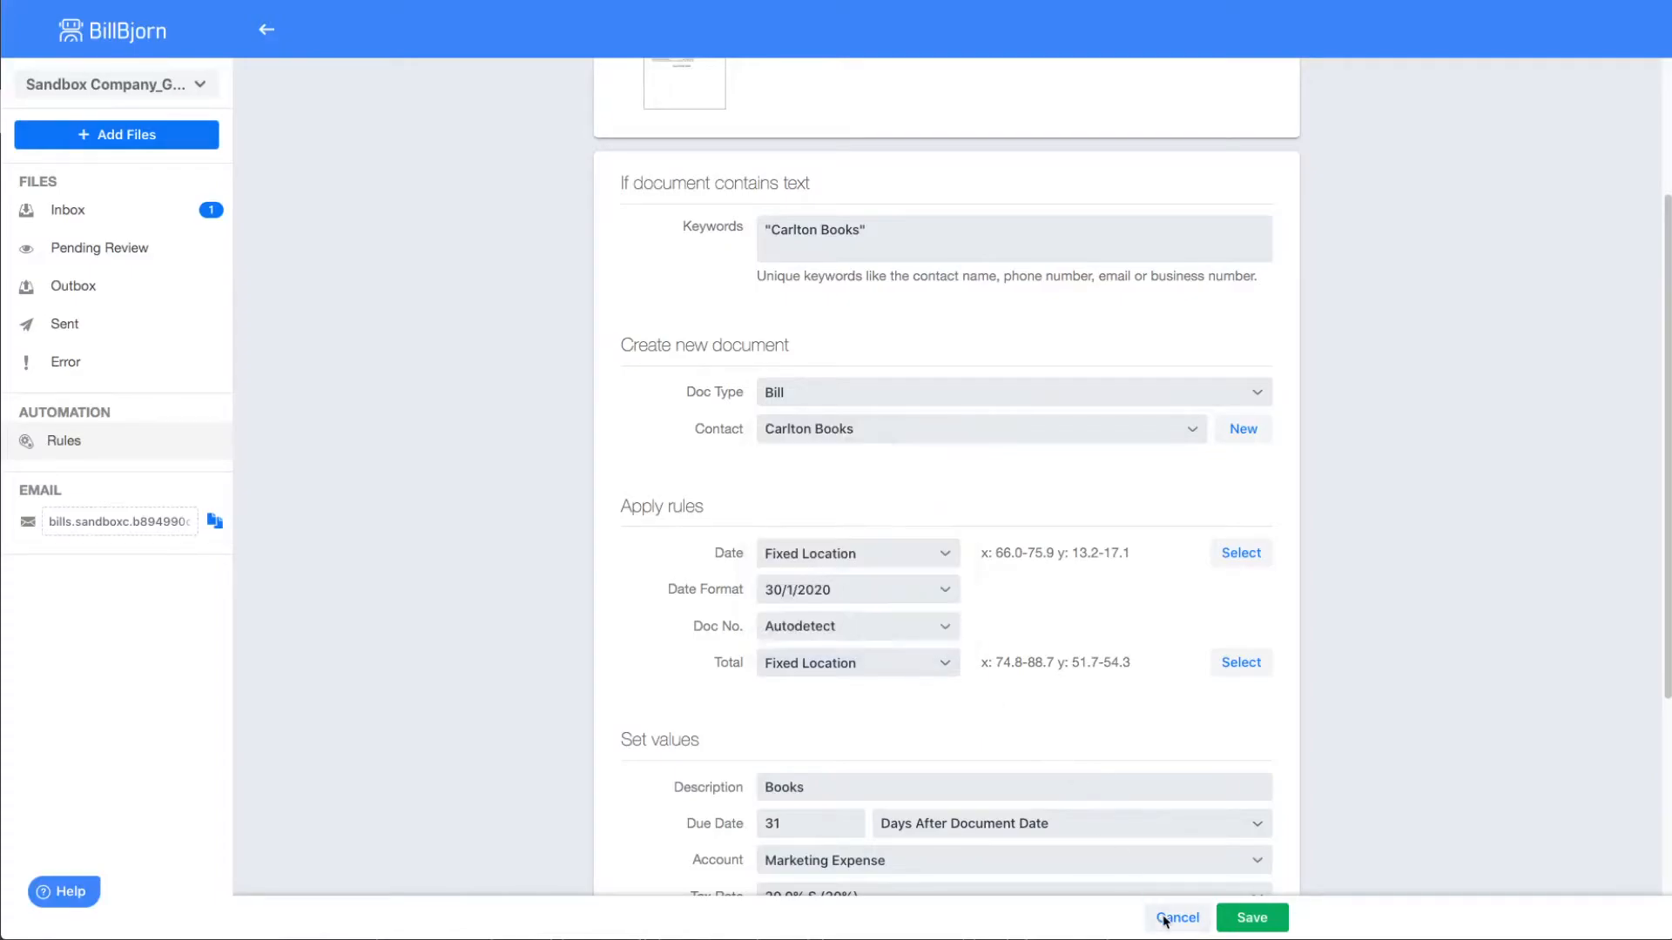
left_click(1165, 919)
- Open the Carlton Books document from the Inbox as a bill and highlight the tax amount in the invoice's "Total includes" text
left_click(142, 210)
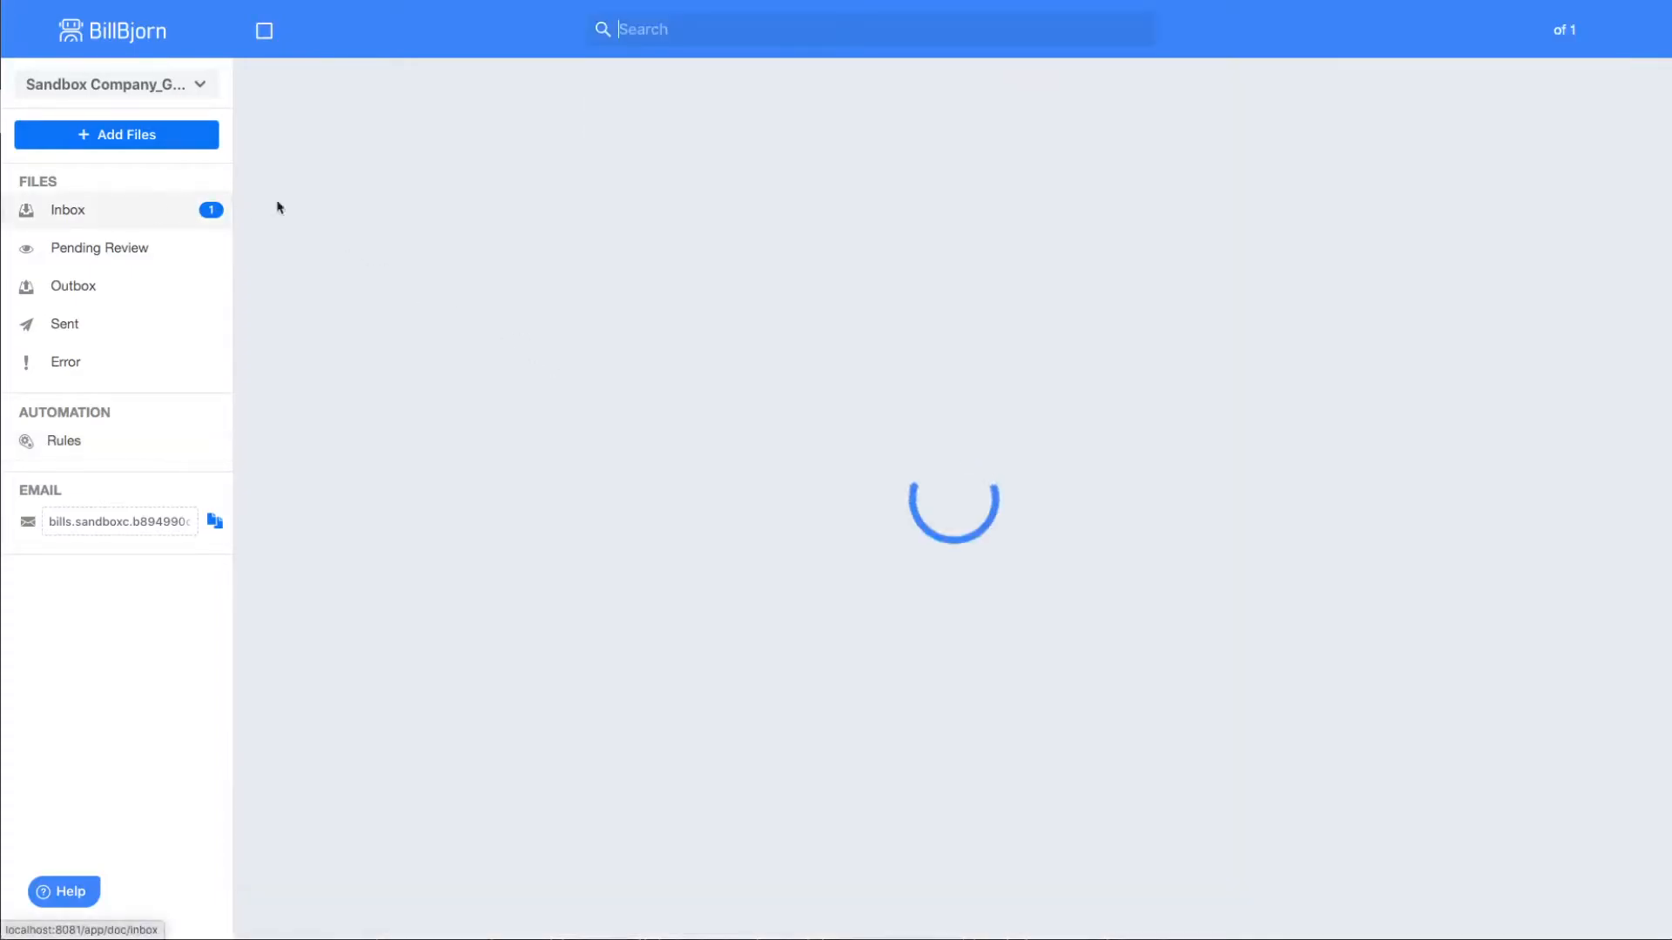
left_click(1635, 162)
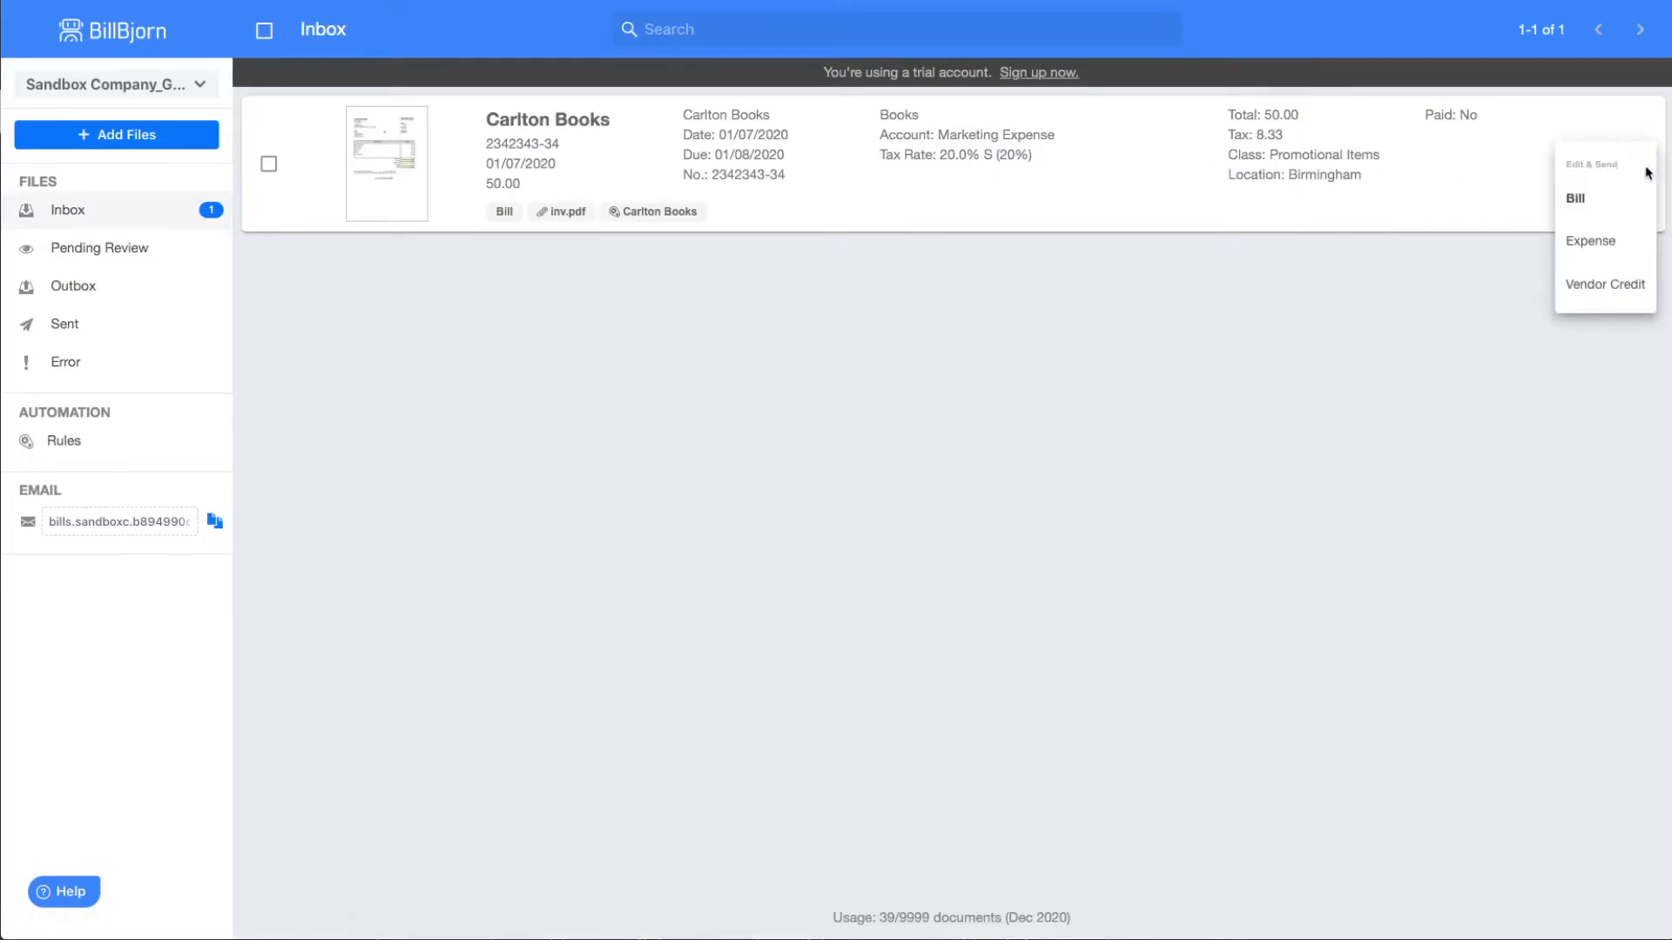
left_click(1627, 198)
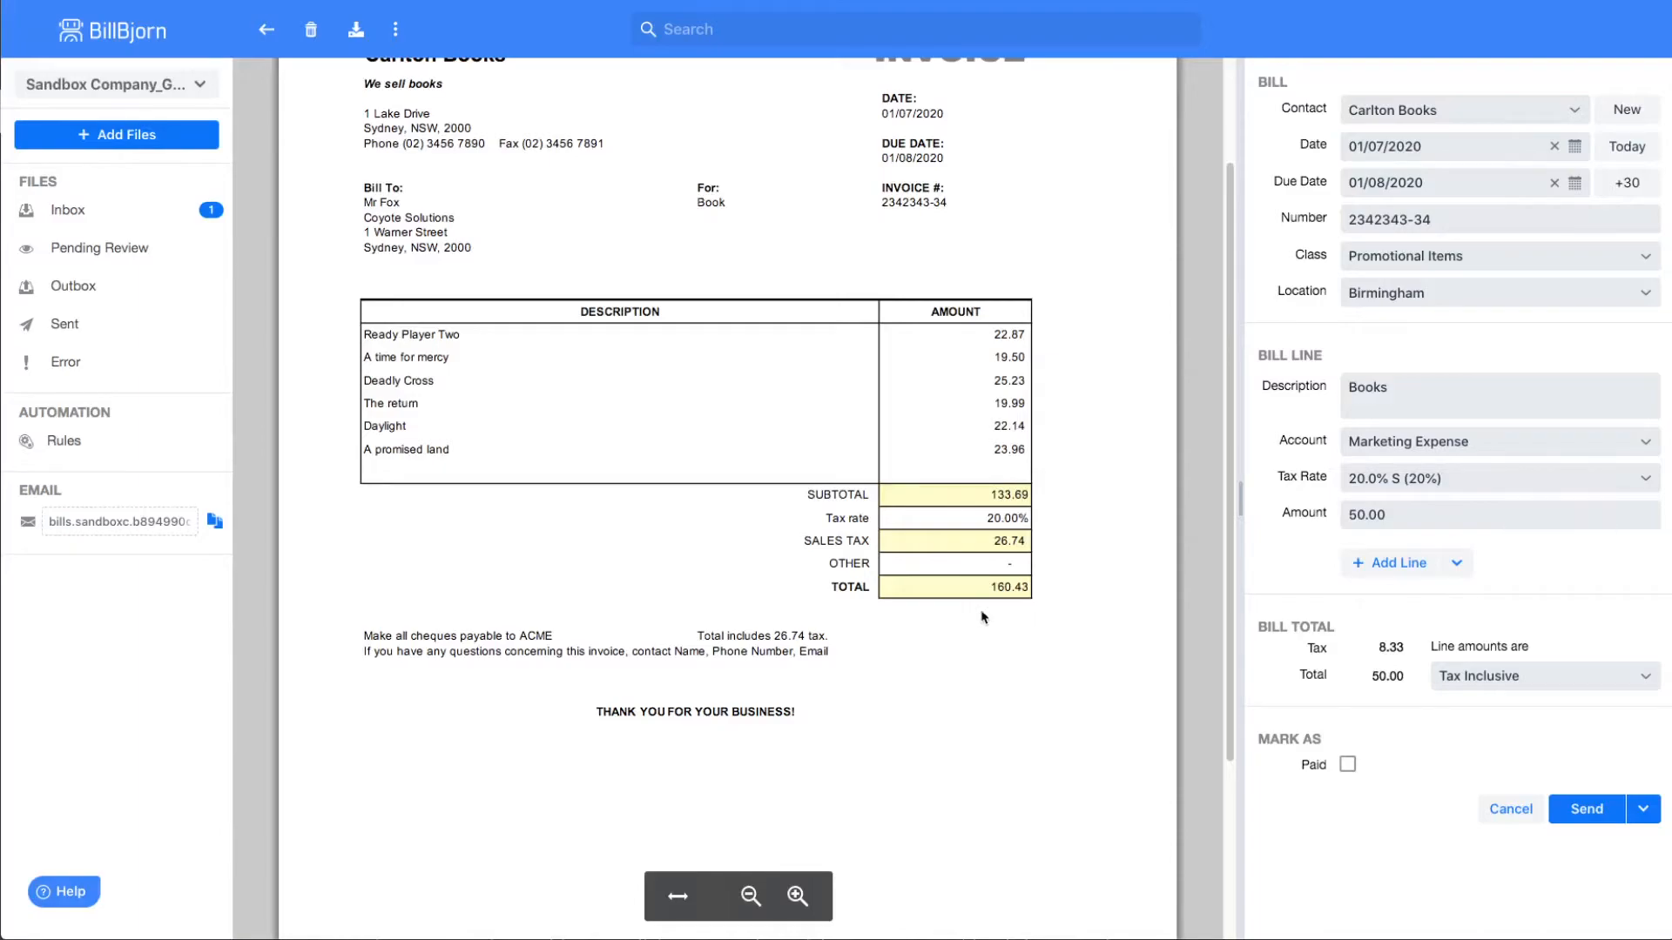
left_click_drag(698, 639, 828, 636)
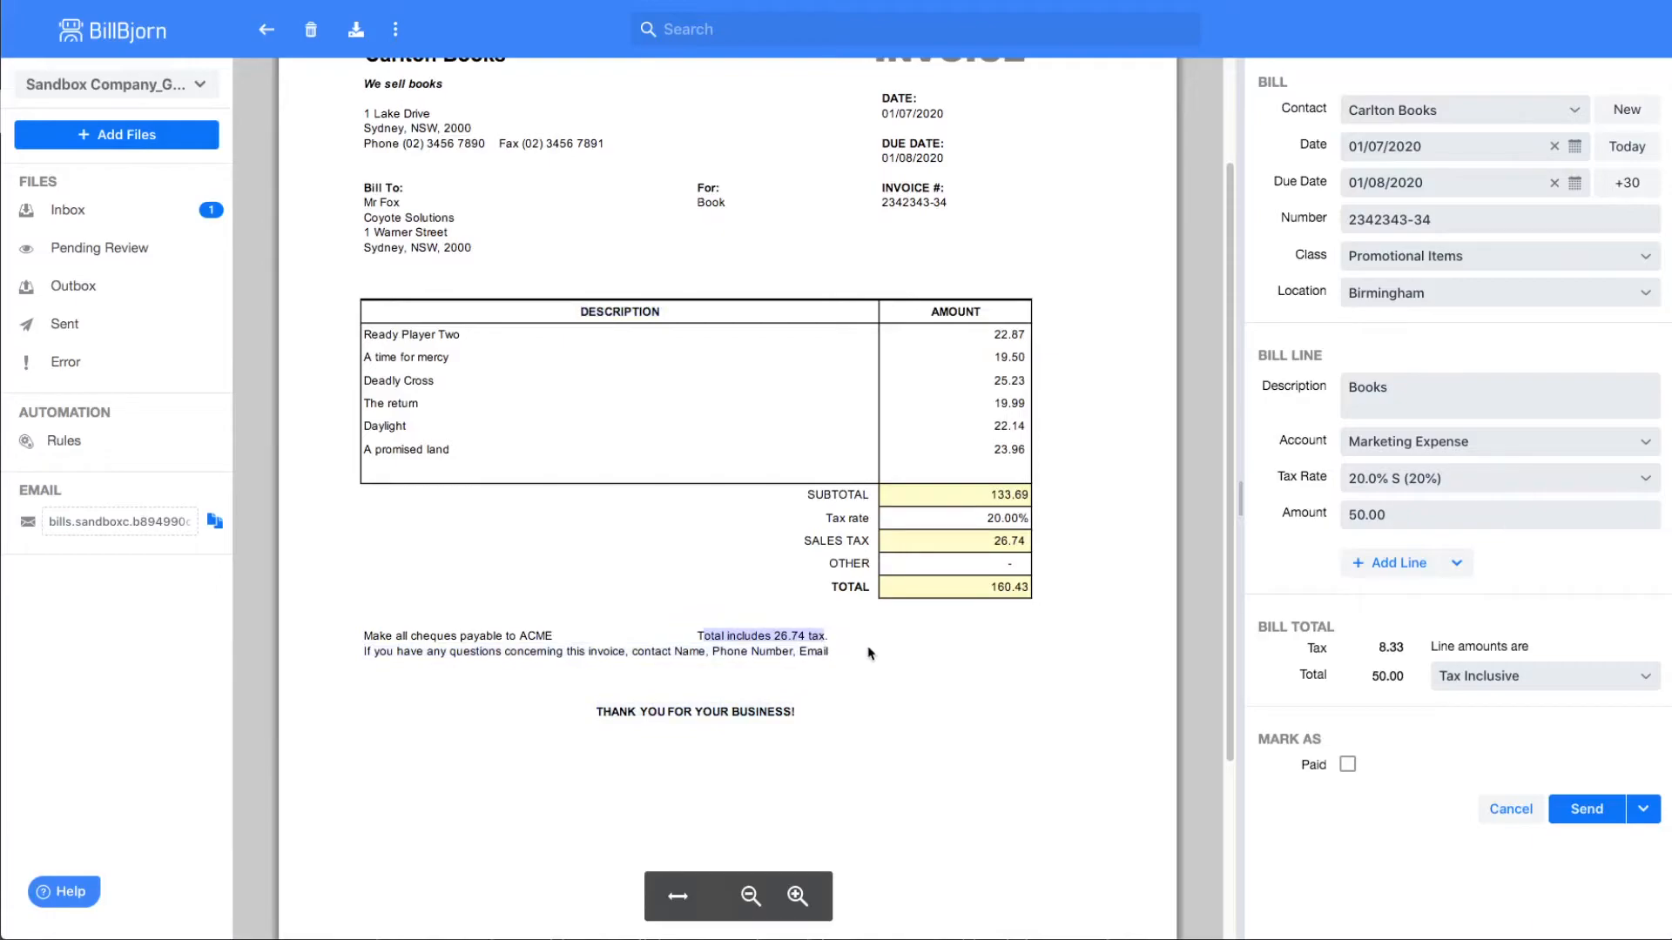
left_click(866, 646)
left_click_drag(774, 632, 815, 632)
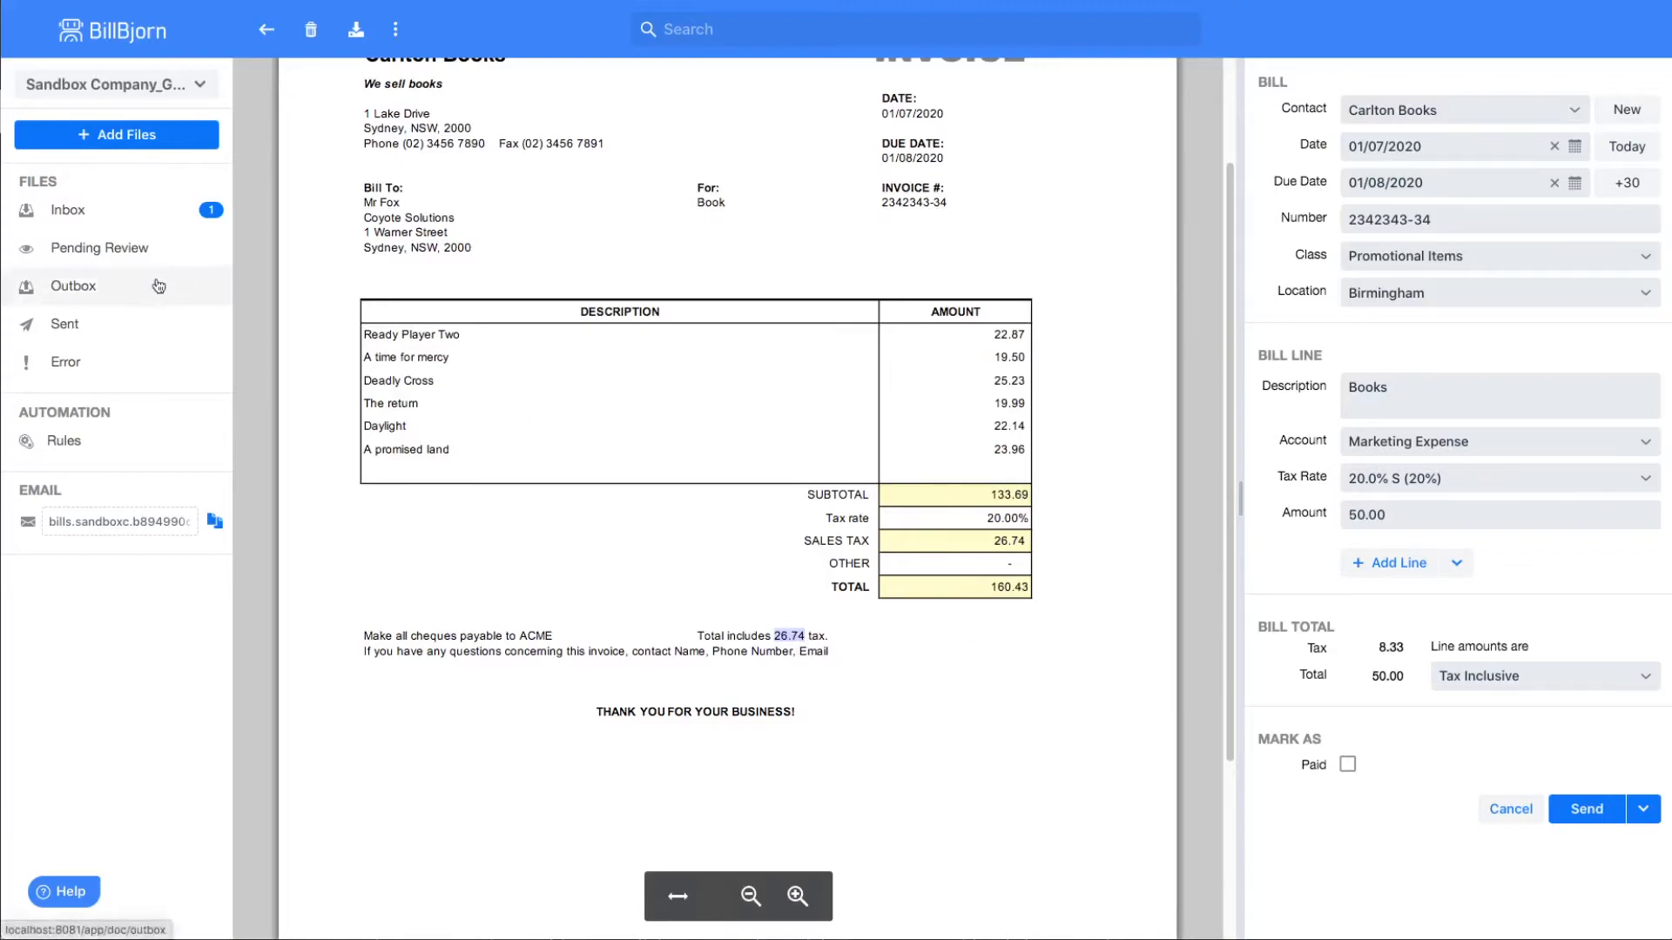
- Set the Carlton Books rule's Total to Highest Price and save the rule
left_click(68, 442)
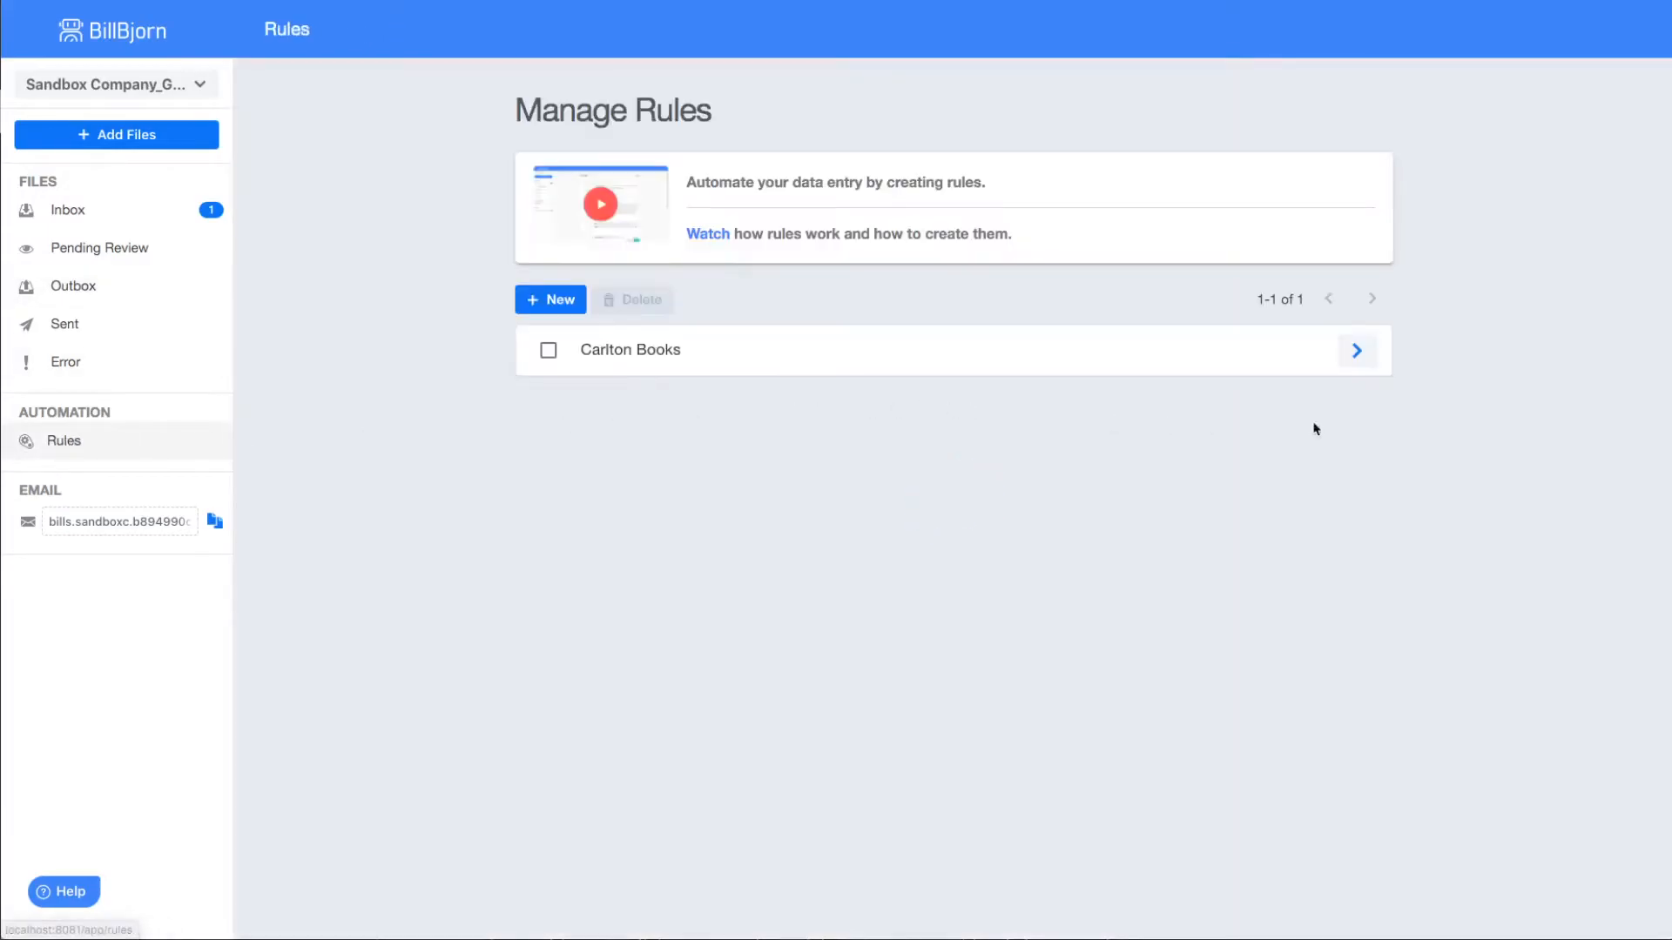
left_click(1357, 349)
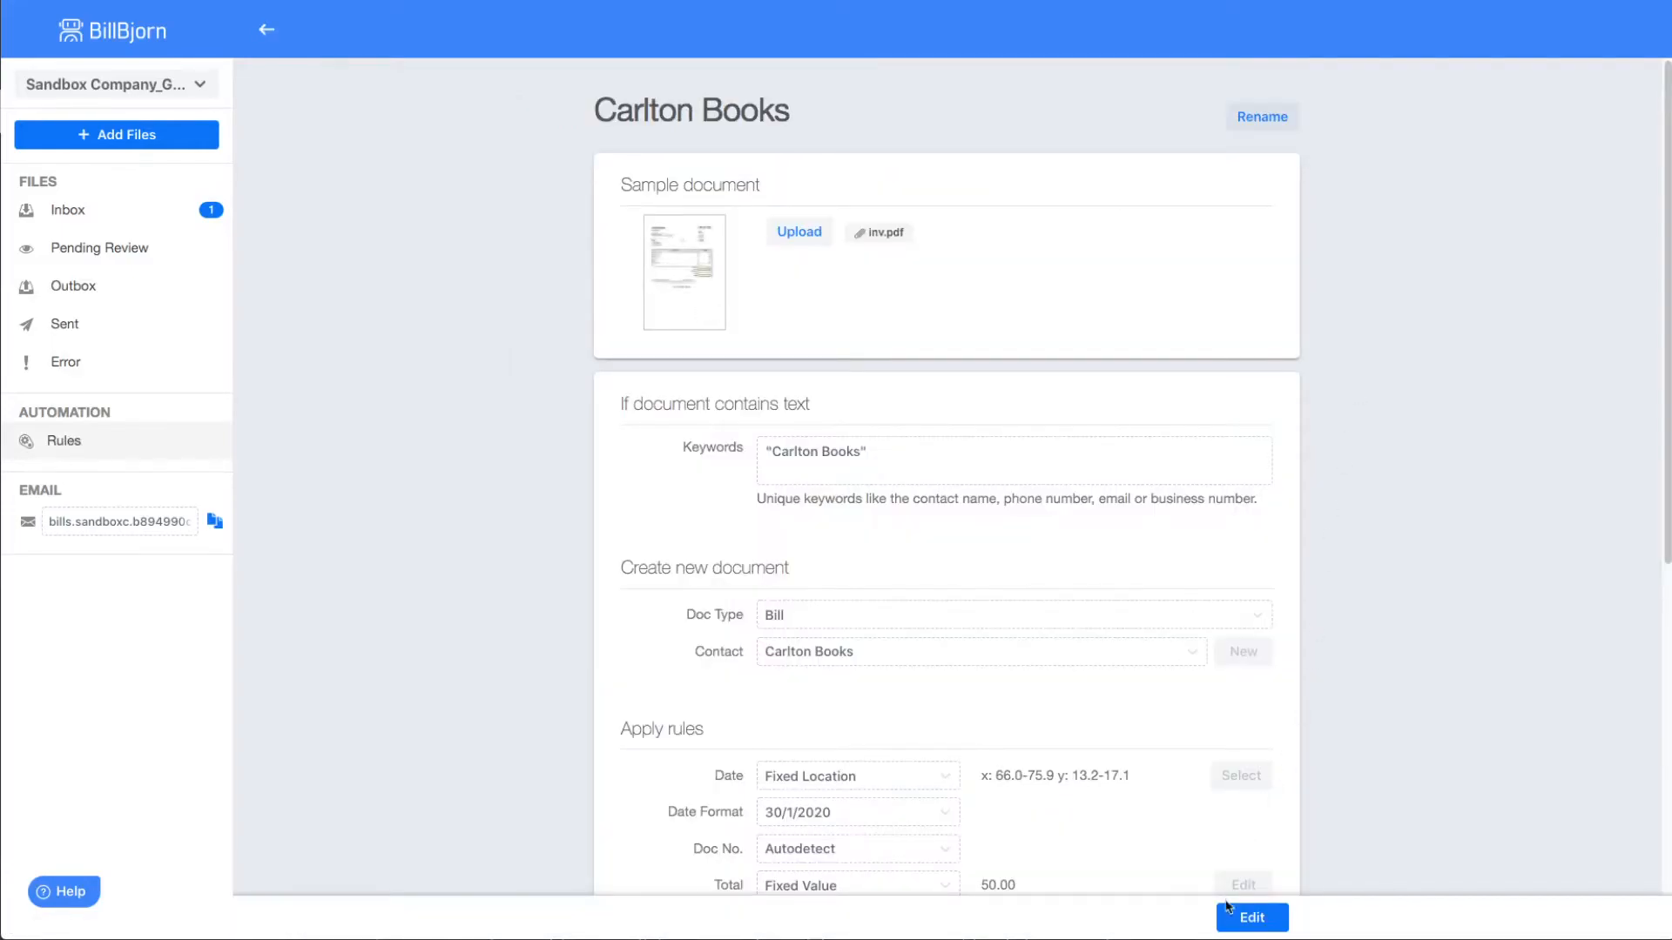
scroll(1391, 627, "down", 4)
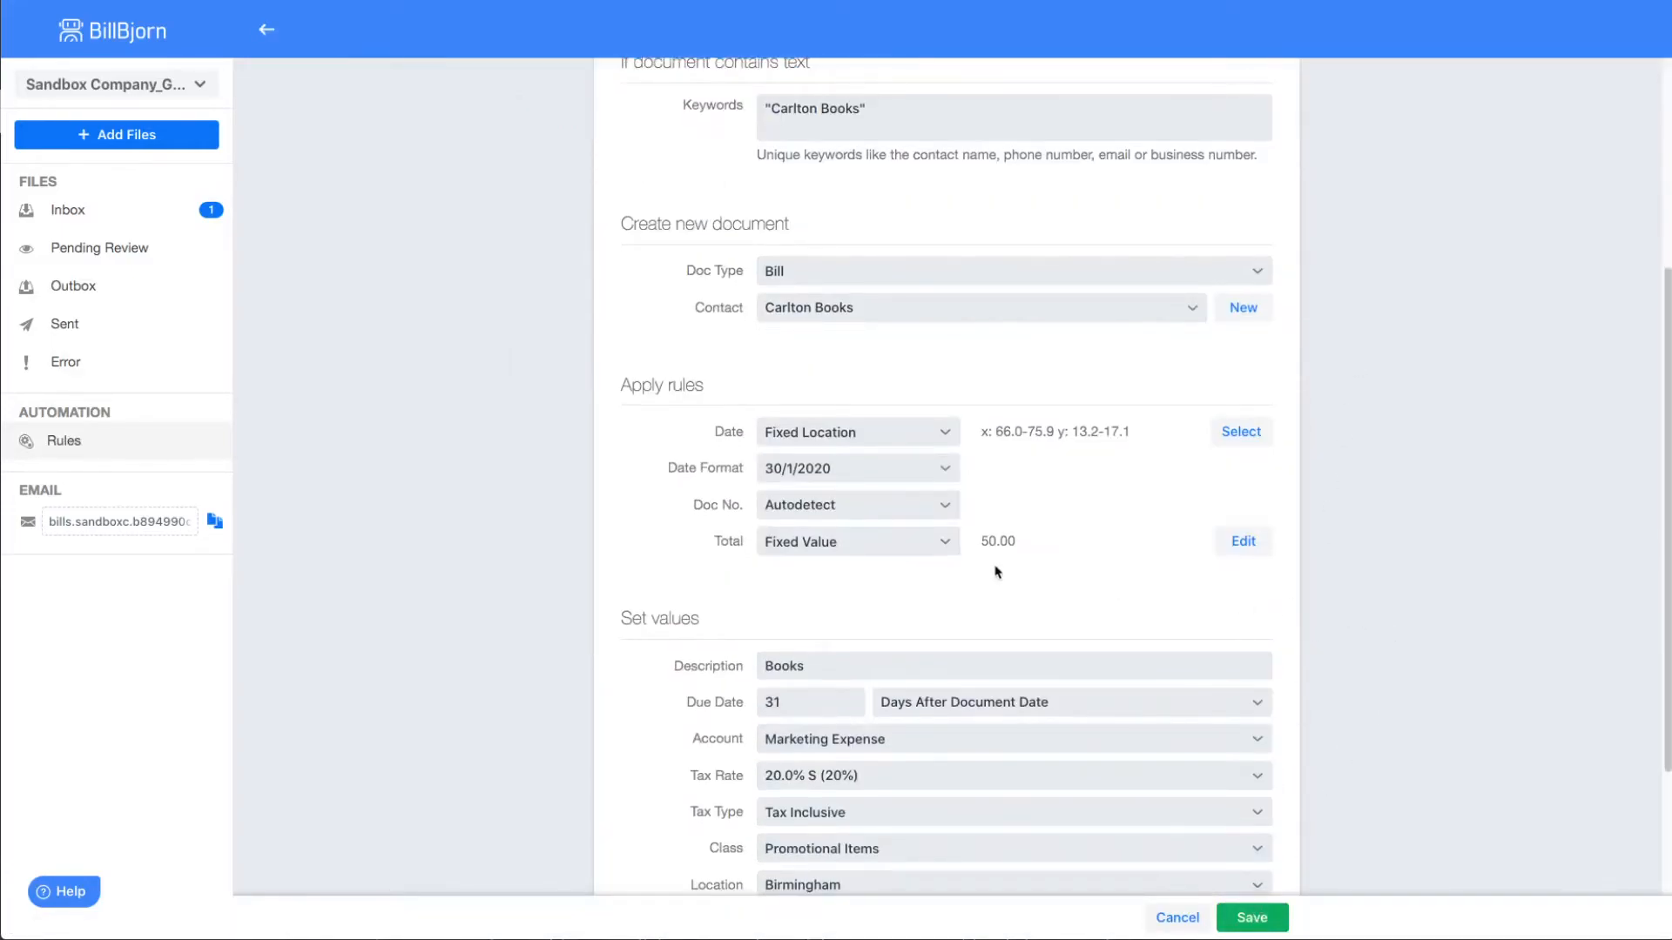
left_click(947, 546)
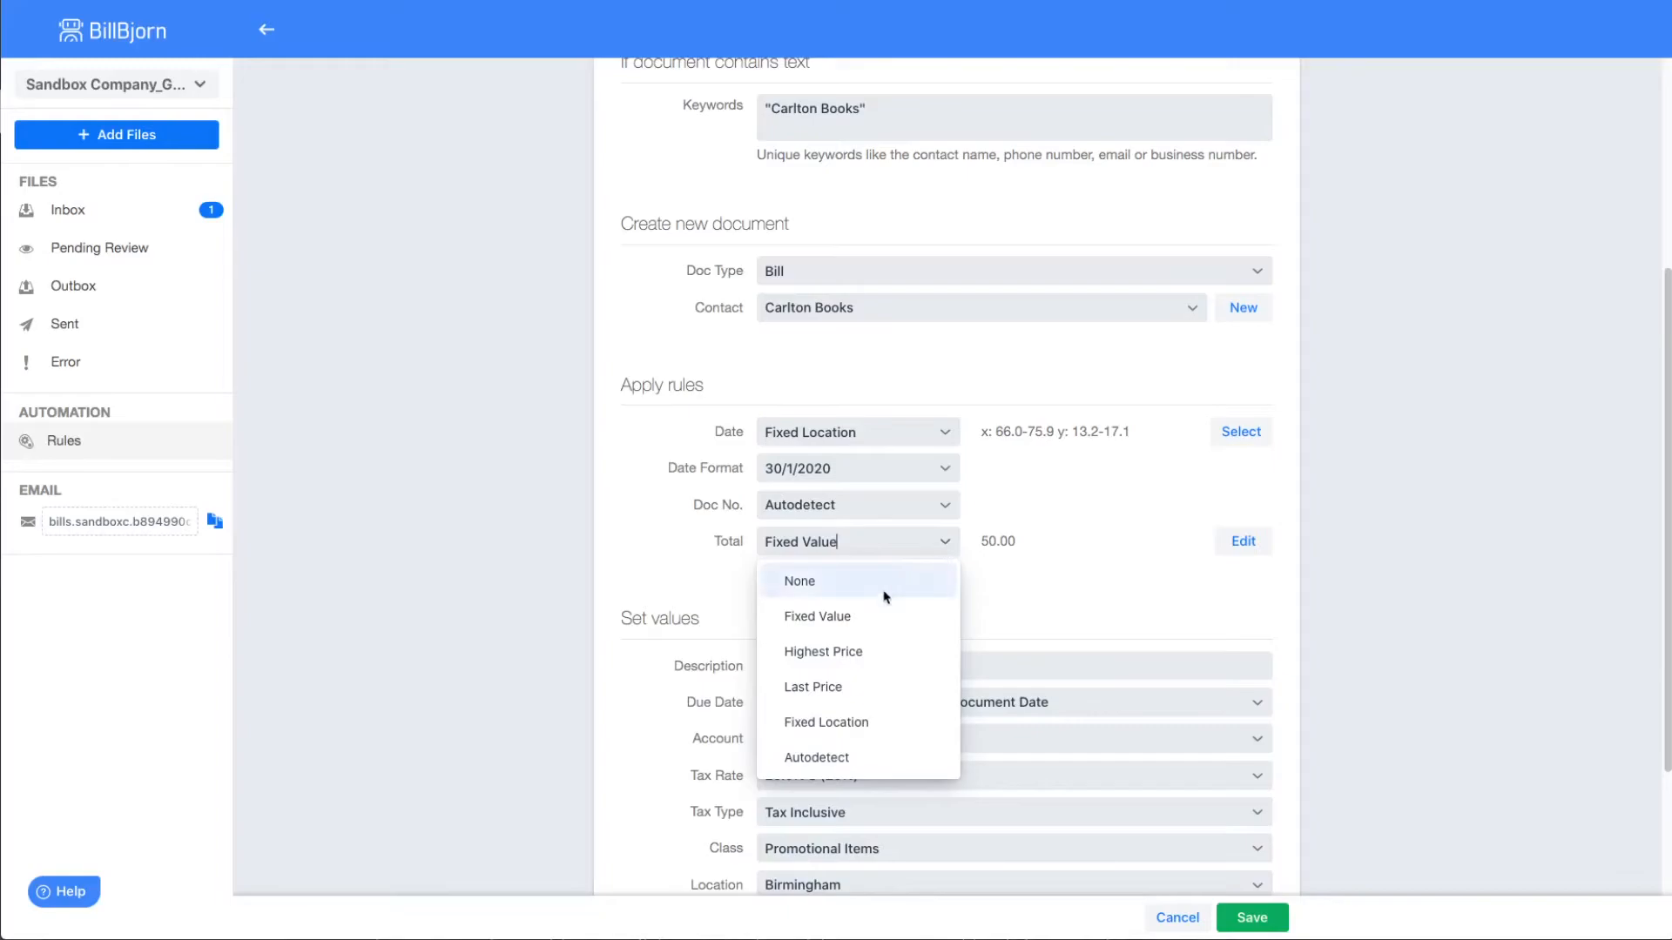
left_click(844, 653)
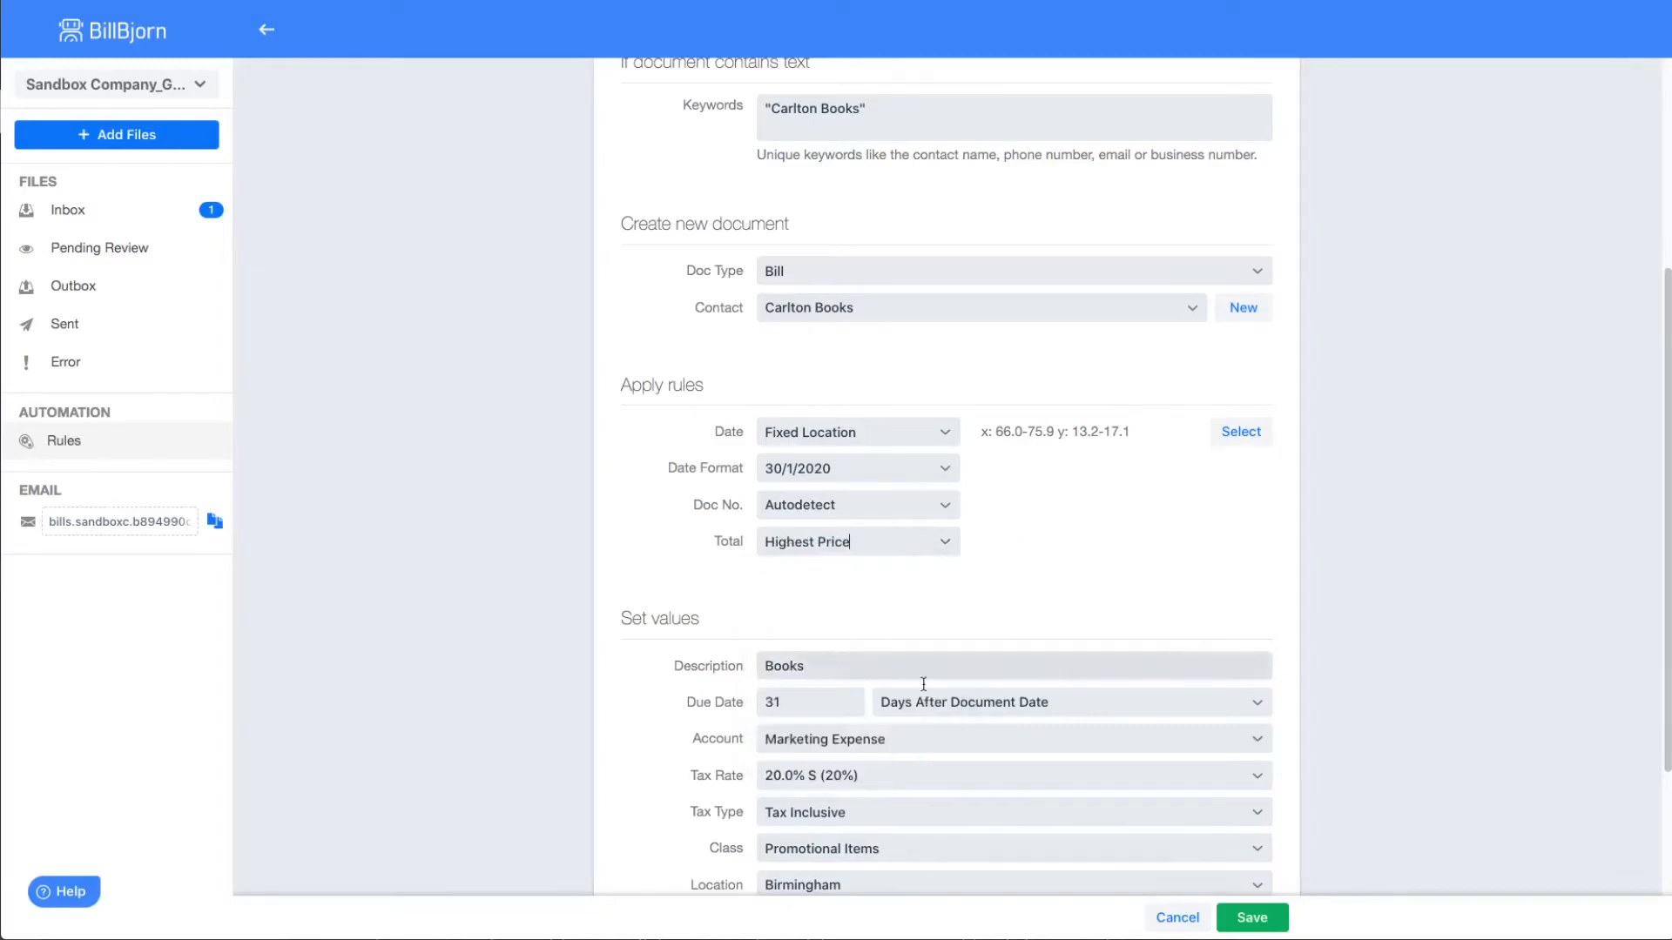
left_click(1254, 923)
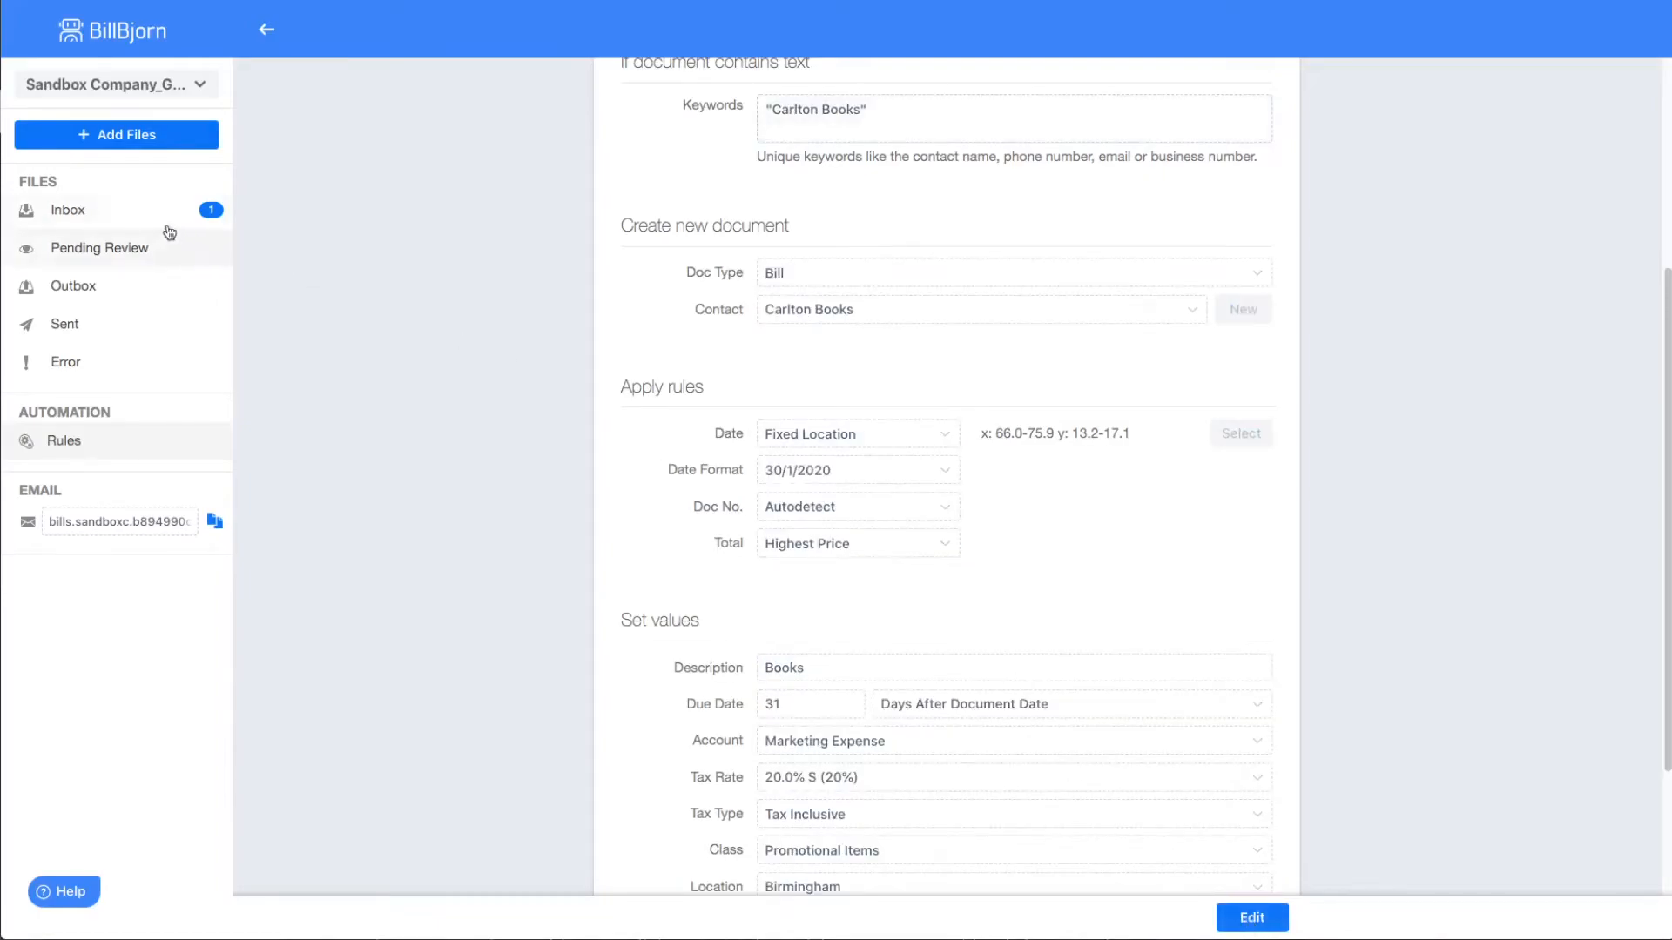
- Resubmit the Carlton Books document in the Inbox so it is processed with the changed rule
left_click(105, 212)
left_click(268, 163)
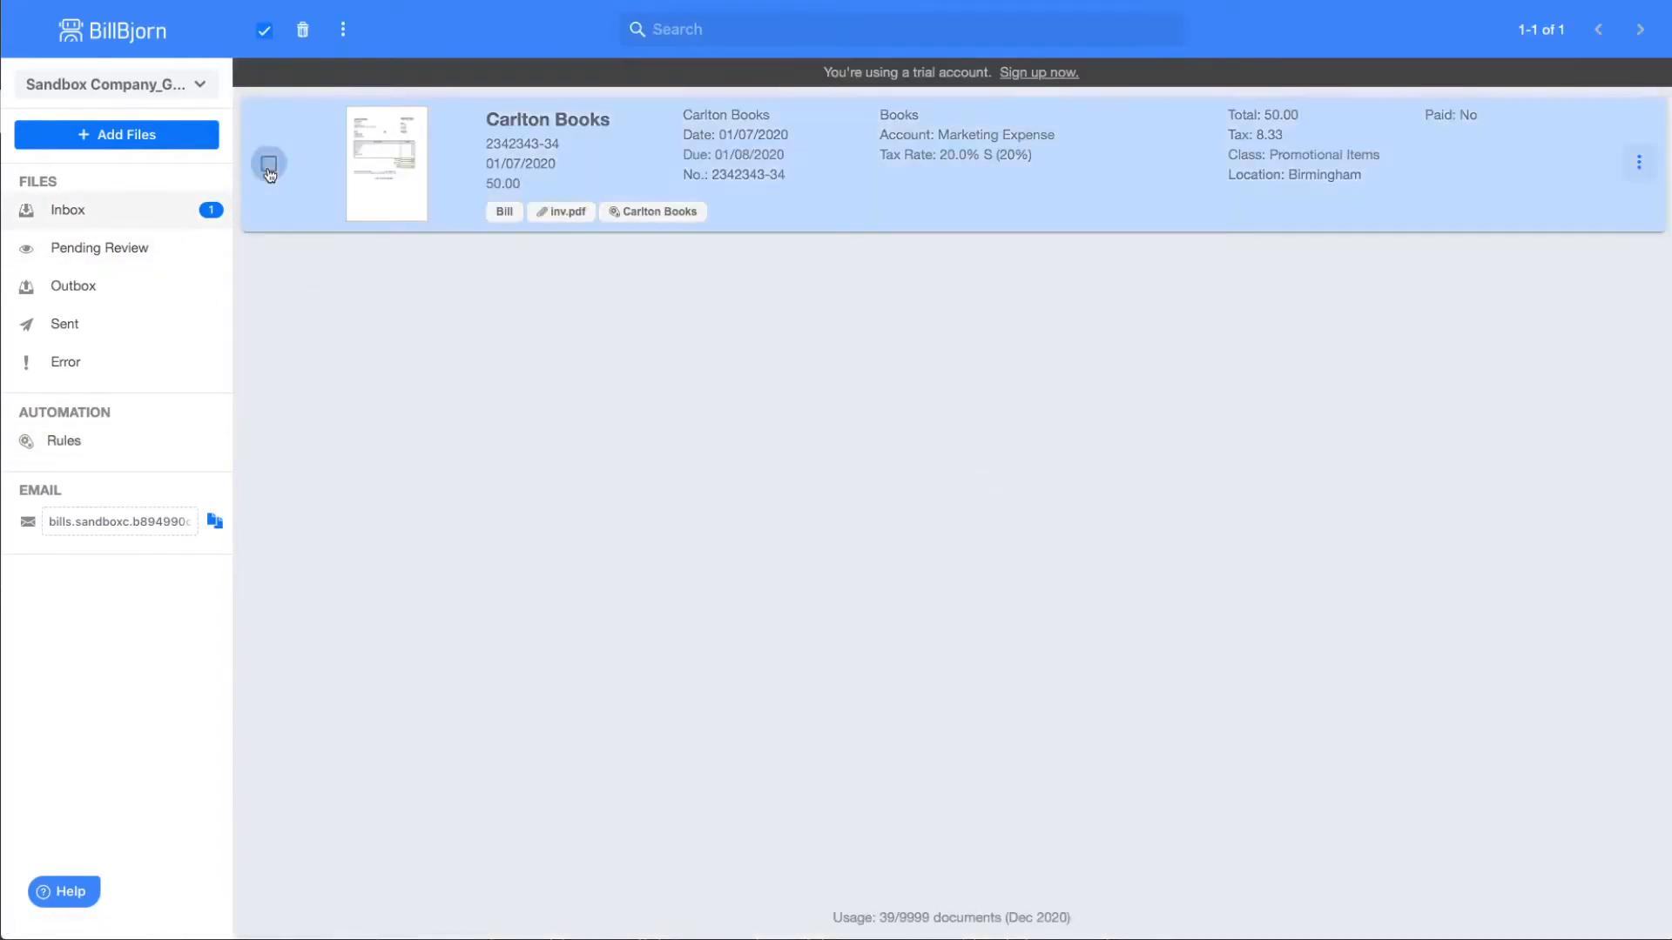
left_click(343, 29)
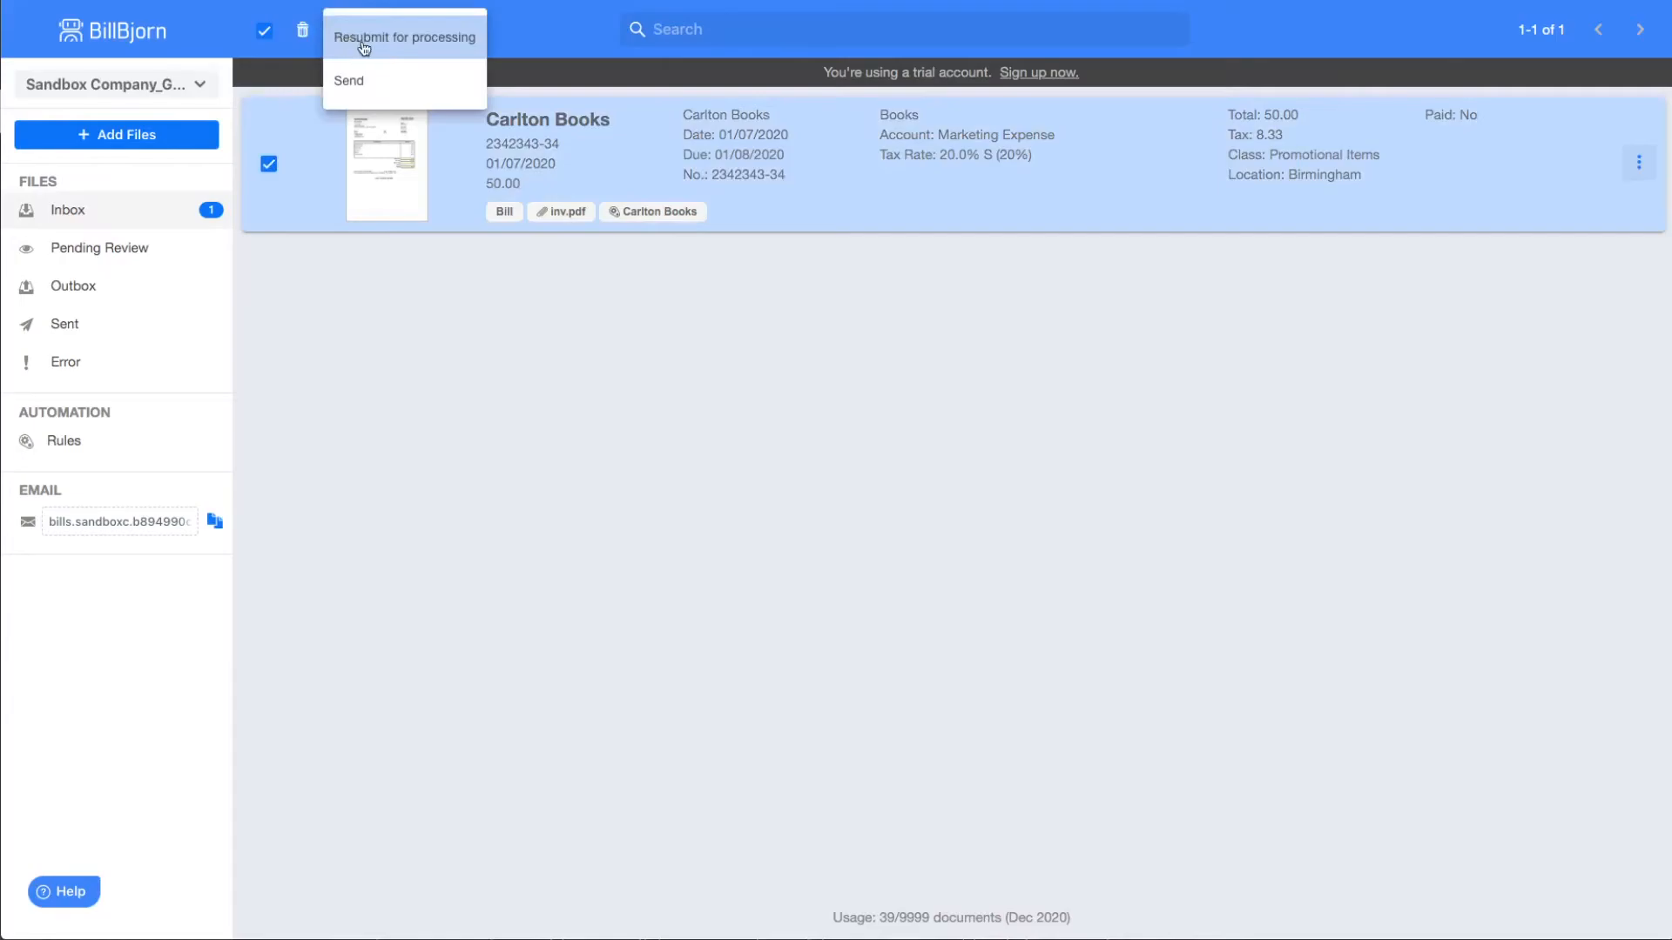
left_click(378, 49)
left_click(1006, 535)
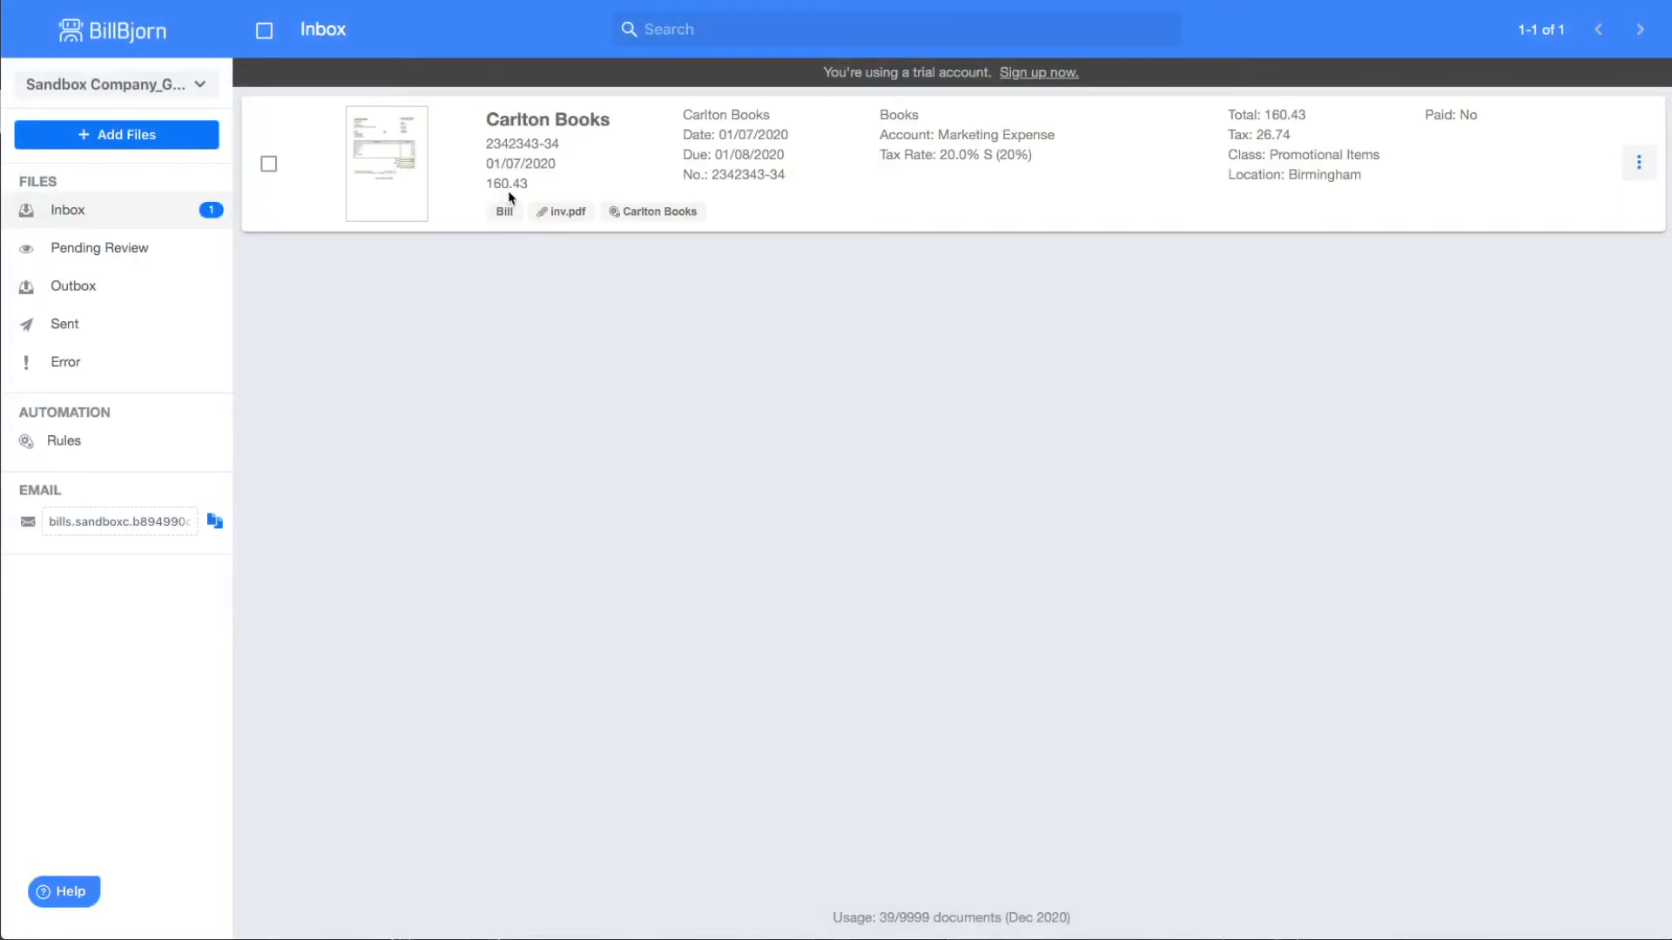
- Open the Carlton Books document as a bill, check in its recognition details how the total was extracted, and close them
left_click(1634, 173)
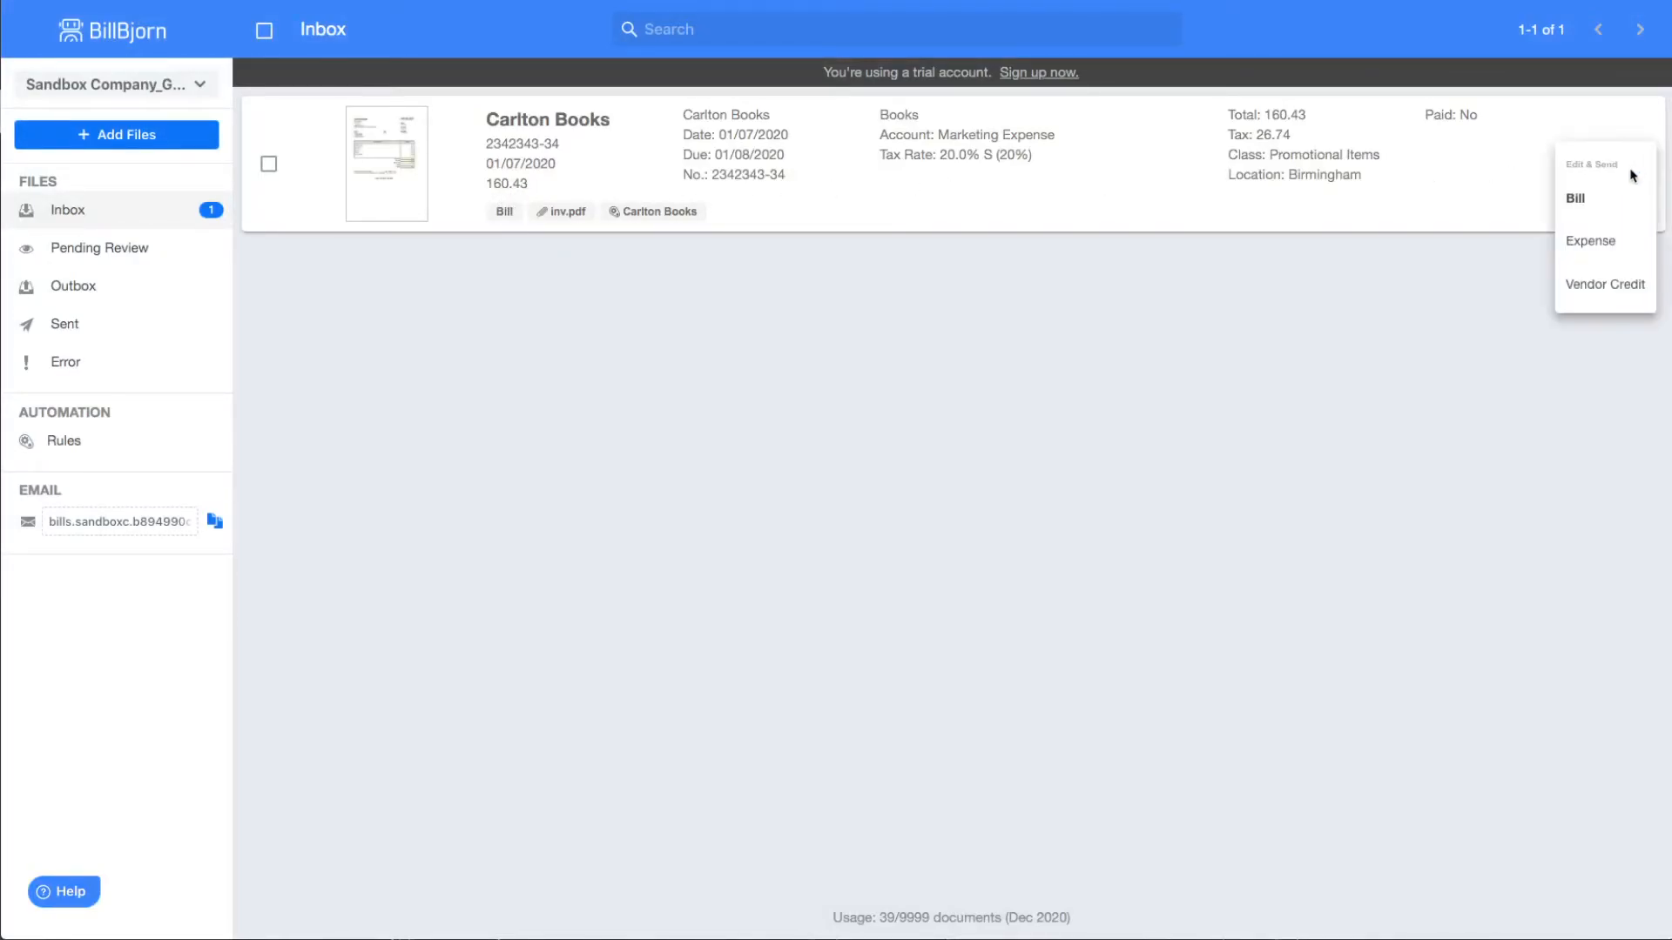
left_click(1583, 199)
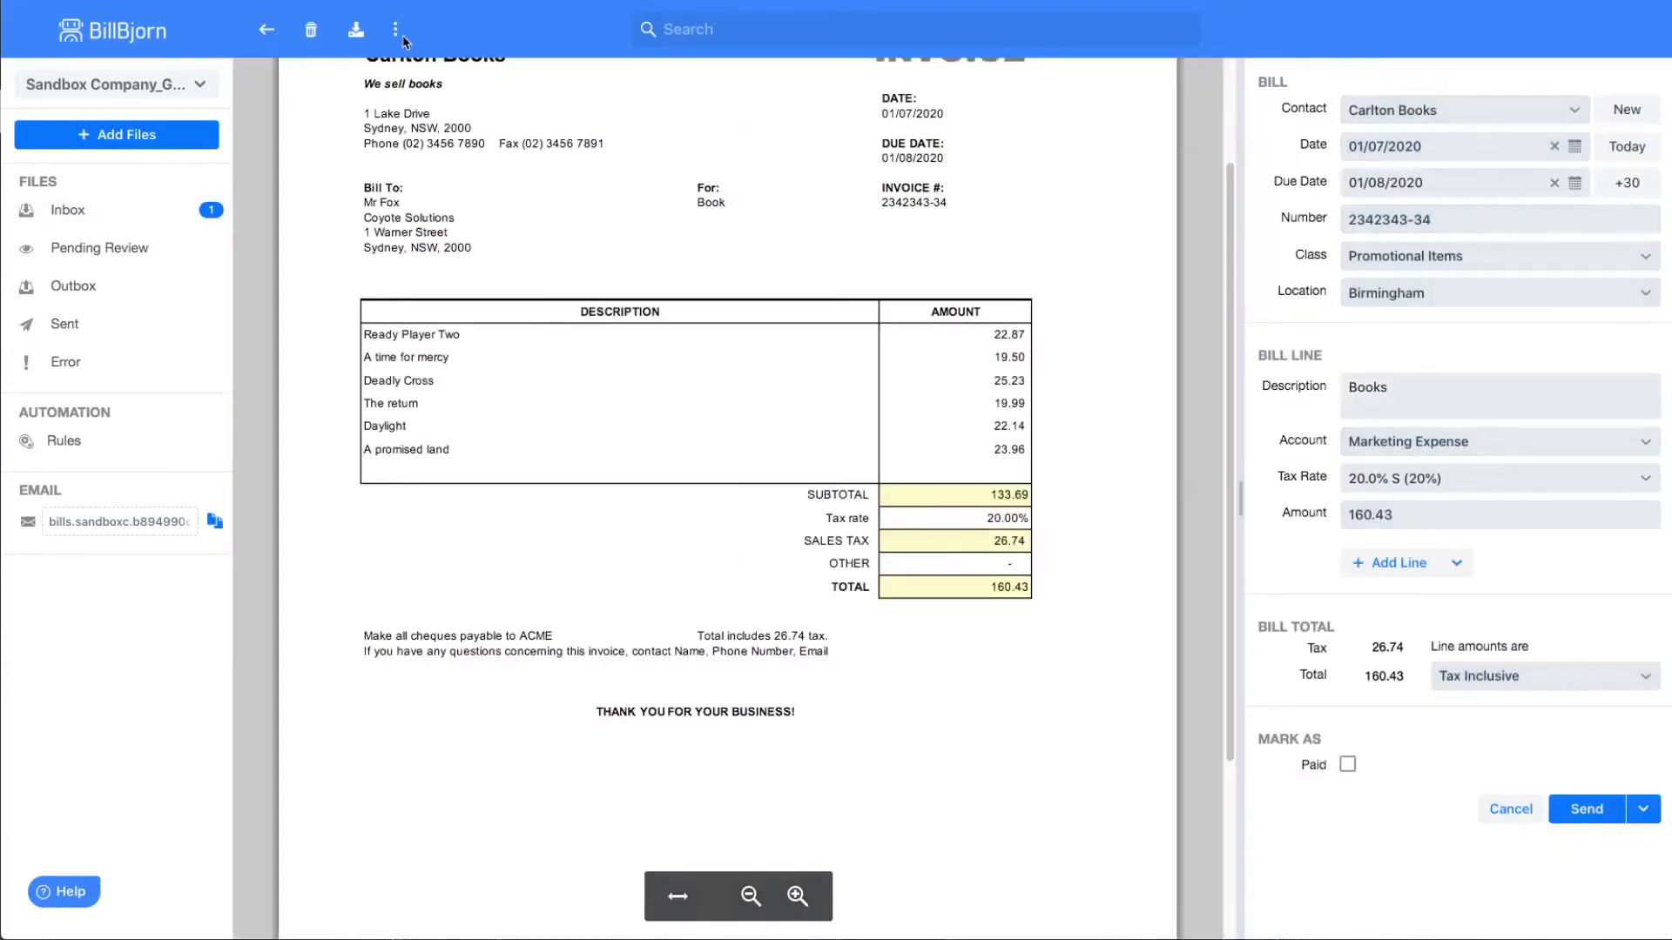
left_click(396, 31)
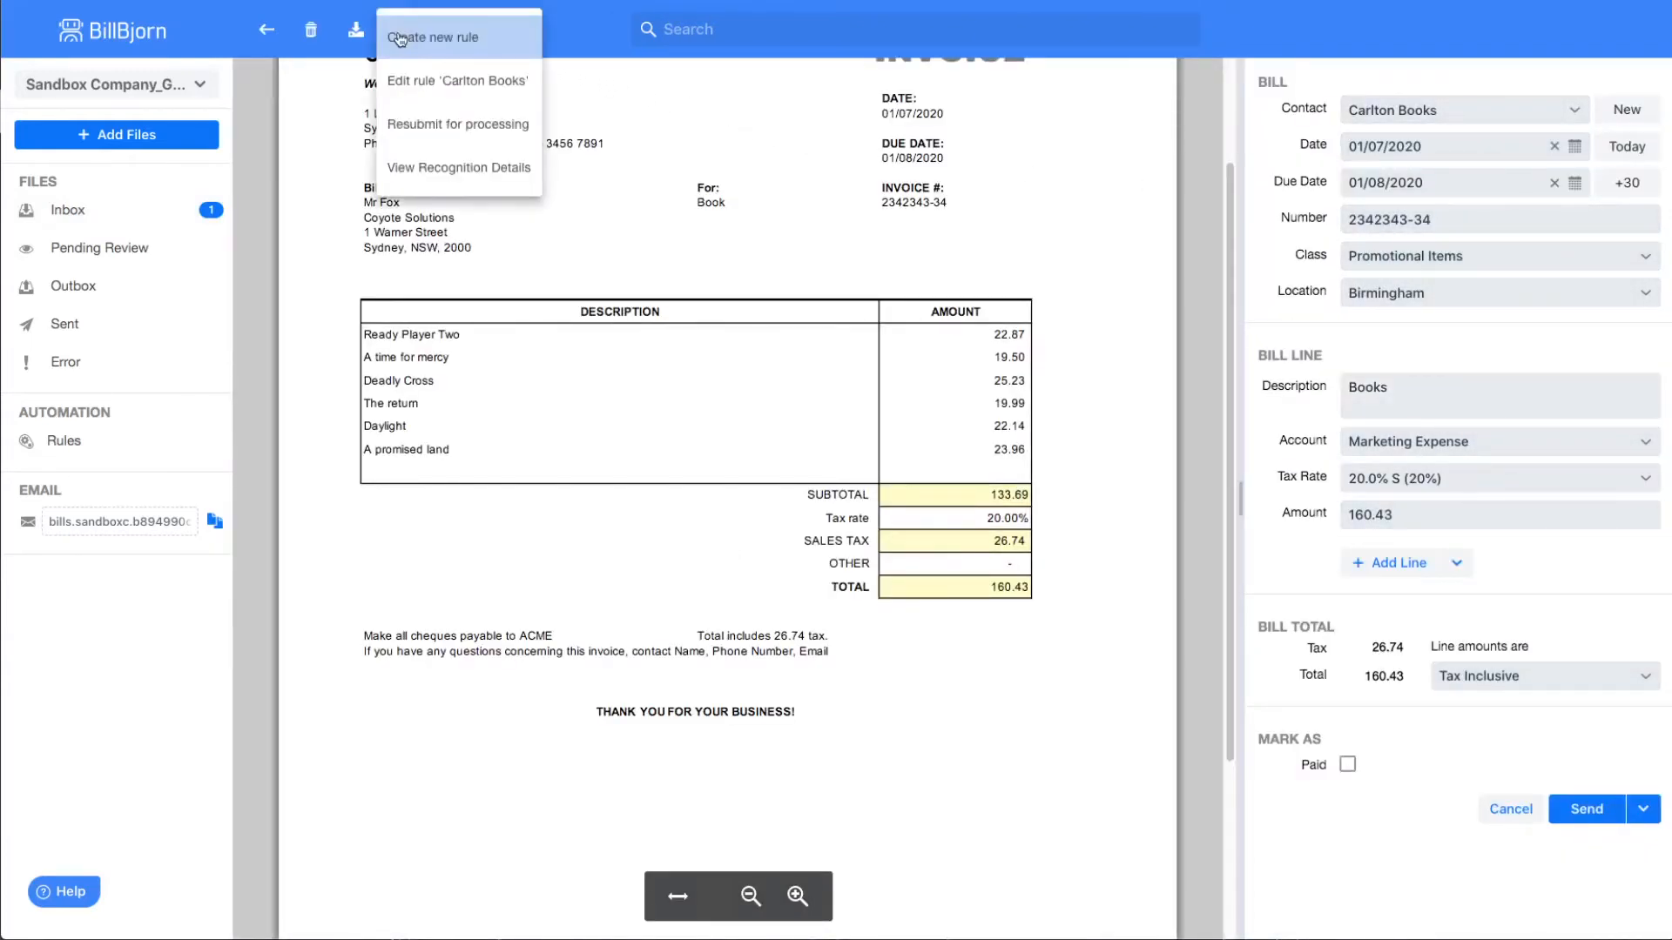
left_click(447, 168)
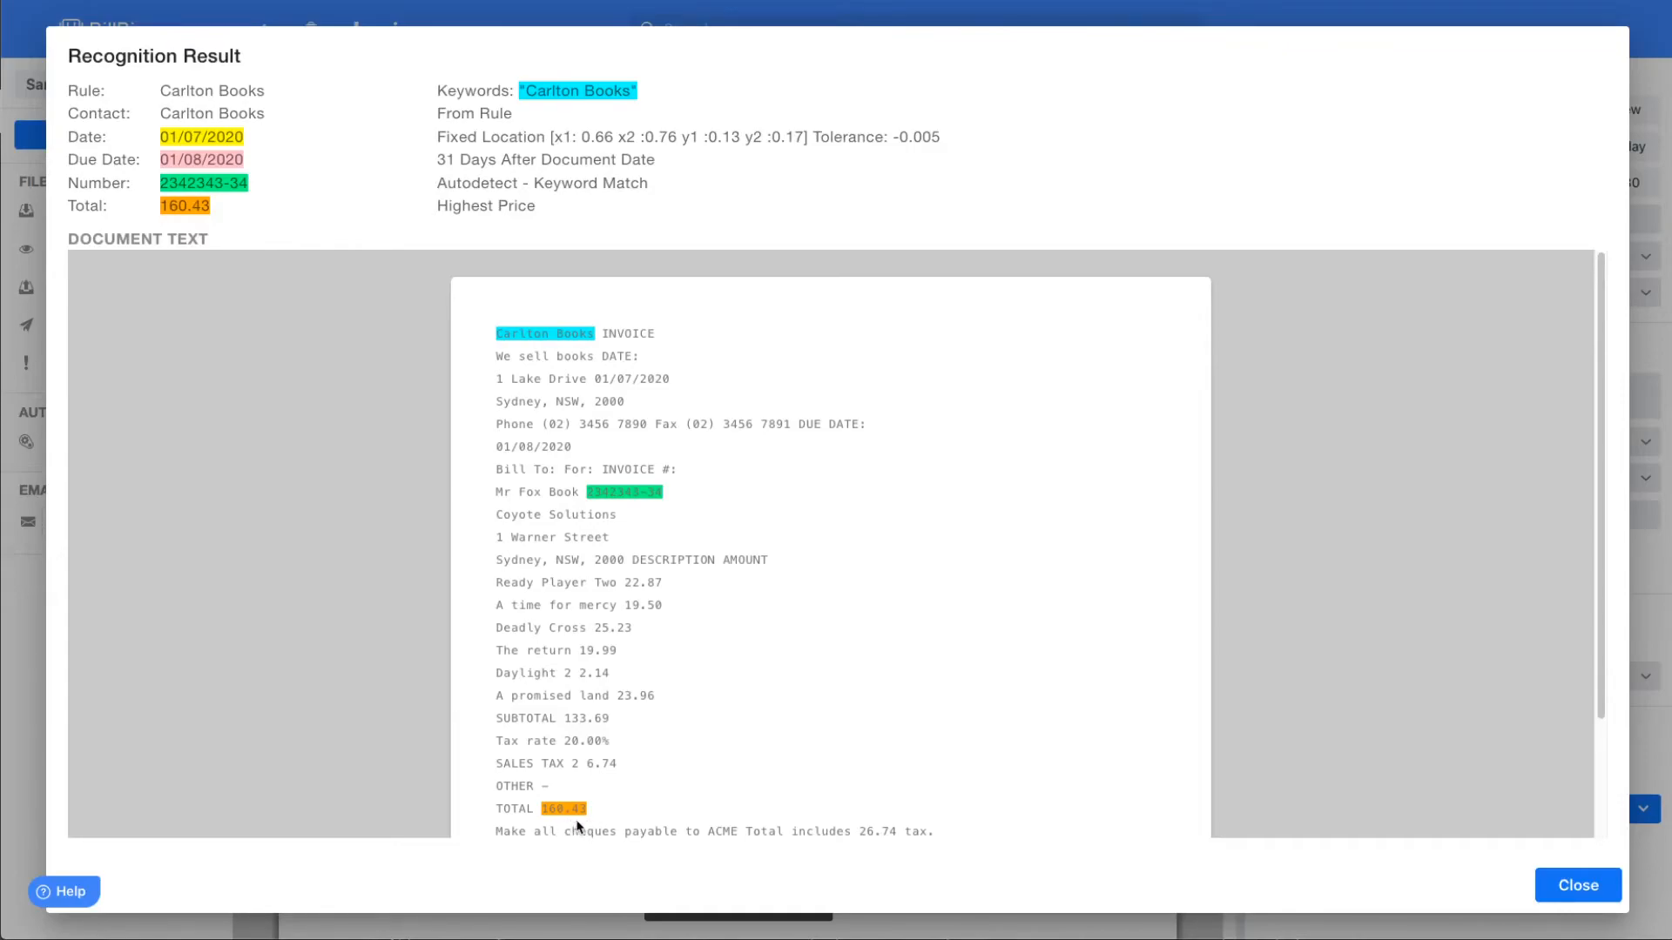
double_click(498, 219)
left_click(496, 219)
left_click(1576, 886)
- Edit the Carlton Books rule and set its Total to Autodetect
left_click(86, 444)
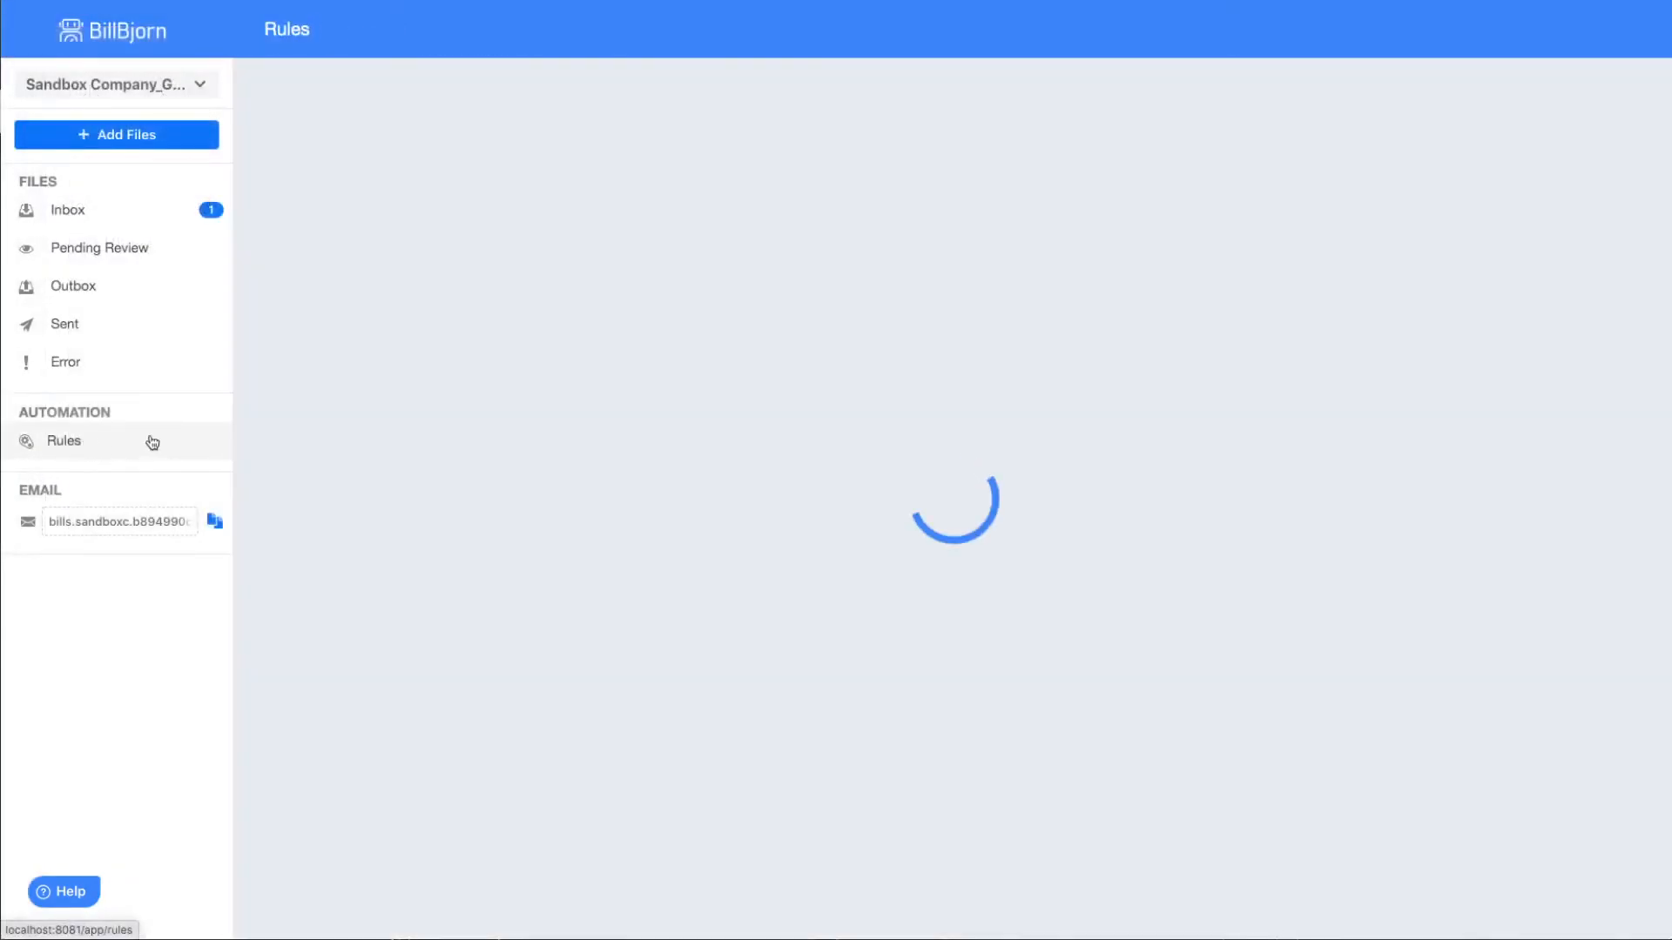
left_click(1359, 350)
left_click(1252, 917)
scroll(1311, 618, "down", 3)
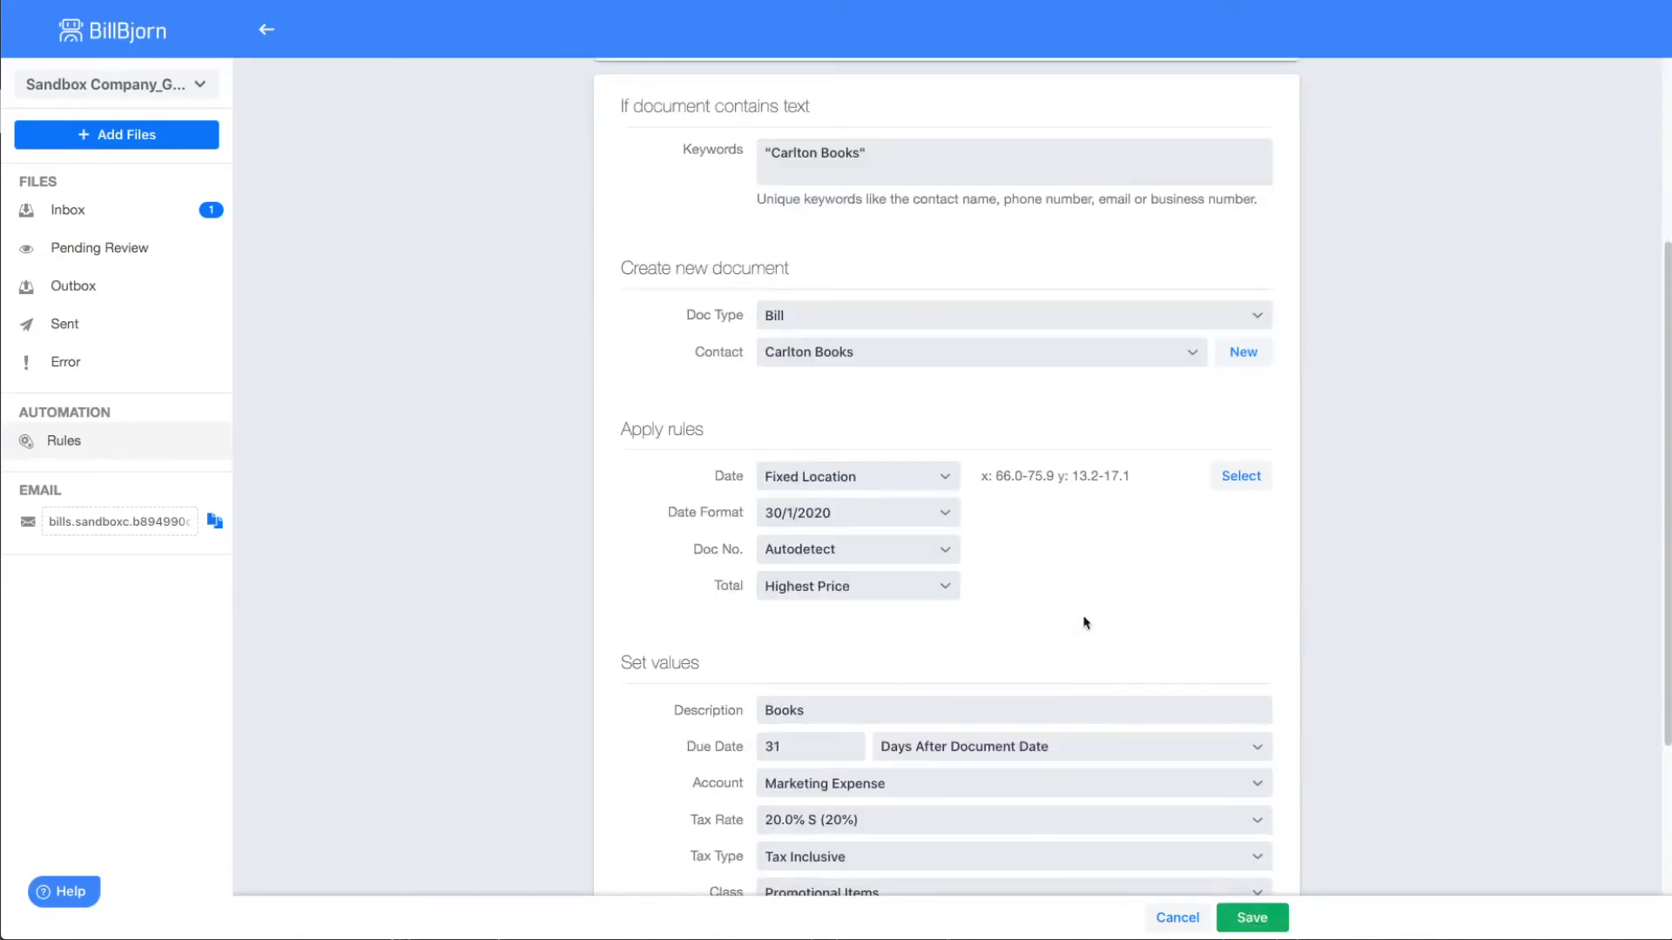
left_click(946, 589)
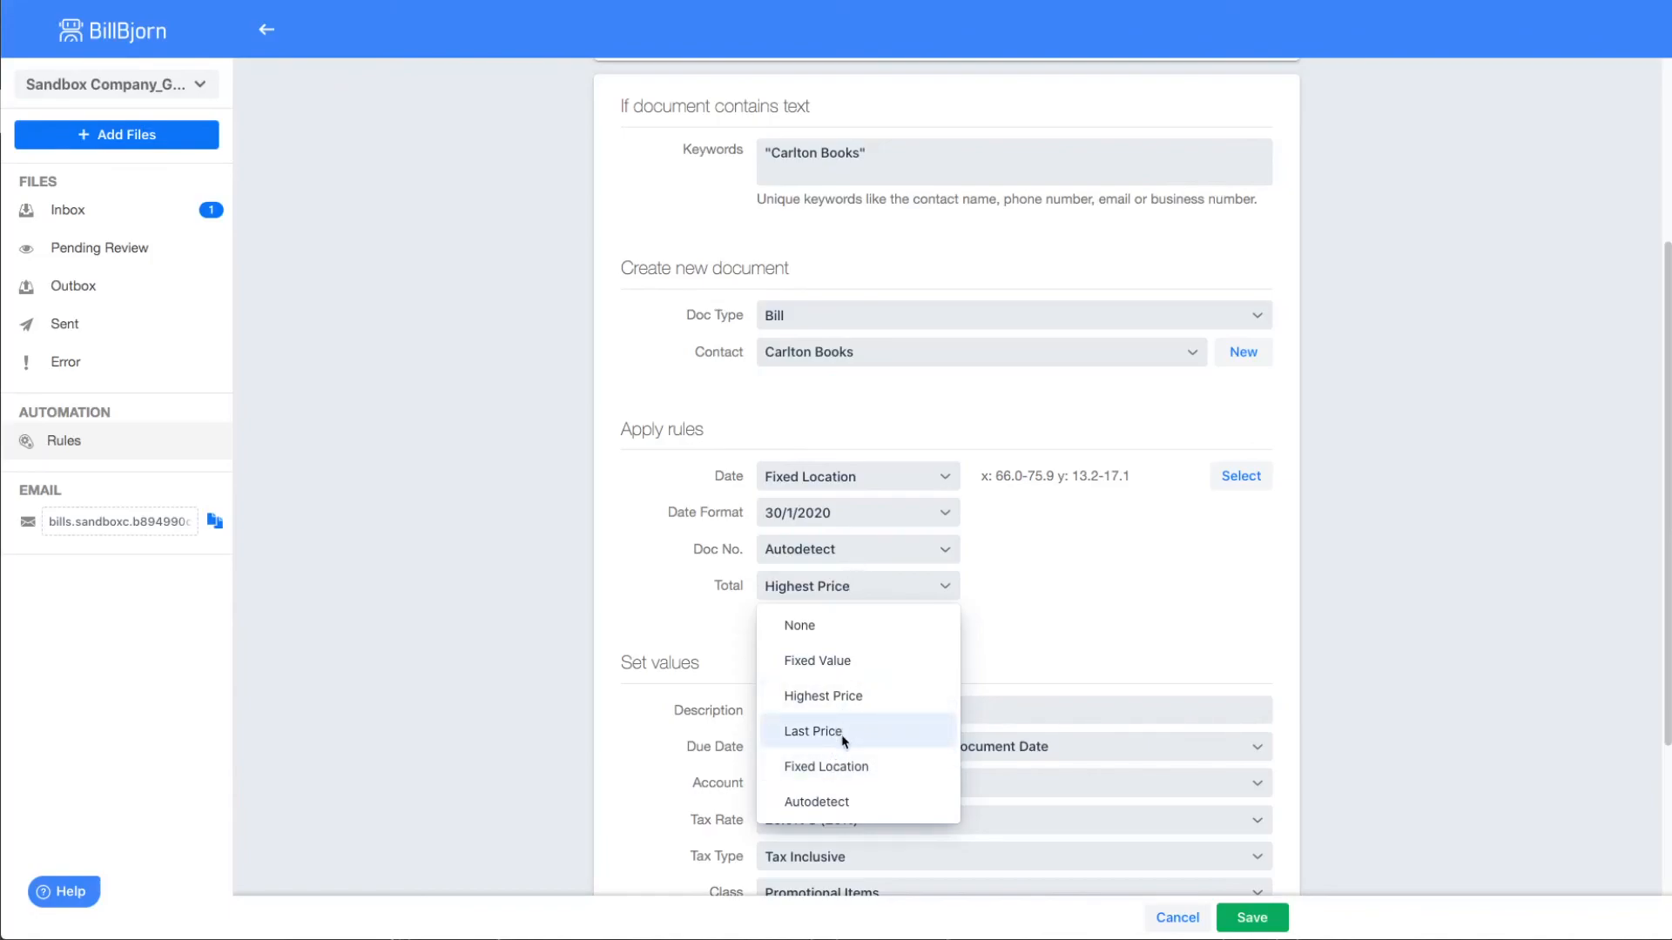
left_click(839, 803)
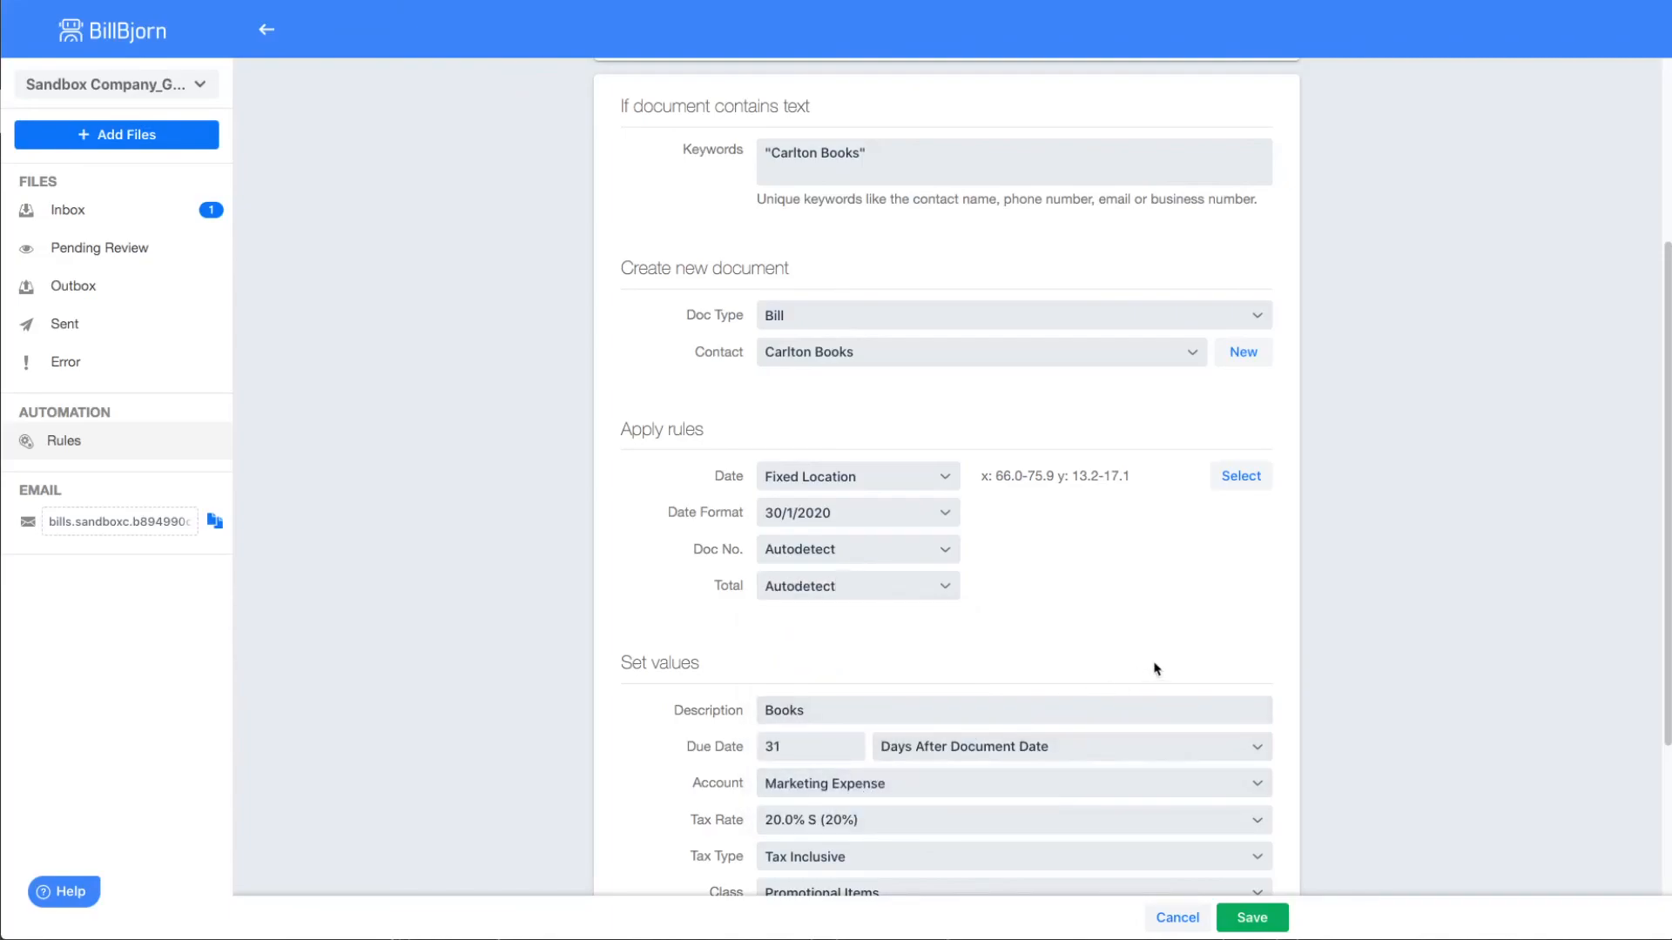